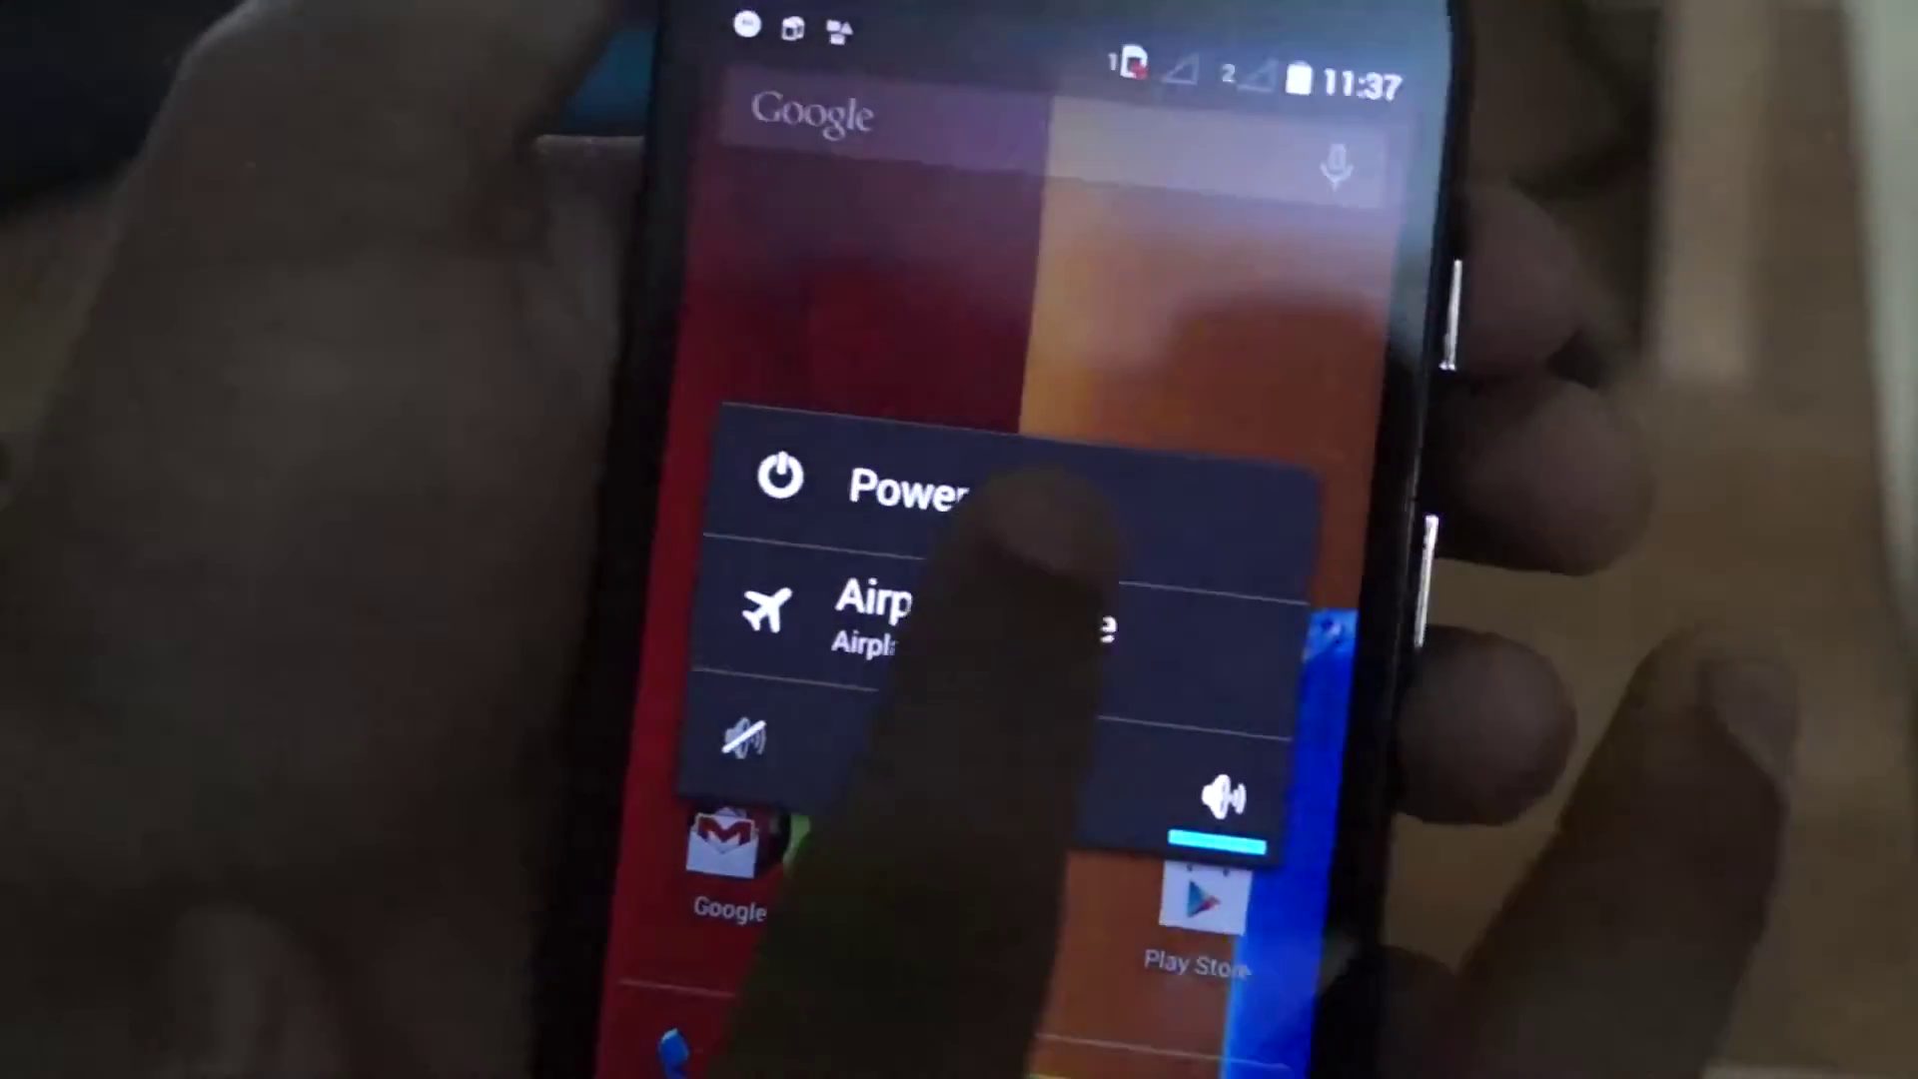
- Power off the phone and confirm the shutdown
{"action": "left_click", "coordinate": [899, 484]}
{"action": "left_click", "coordinate": [1051, 737]}
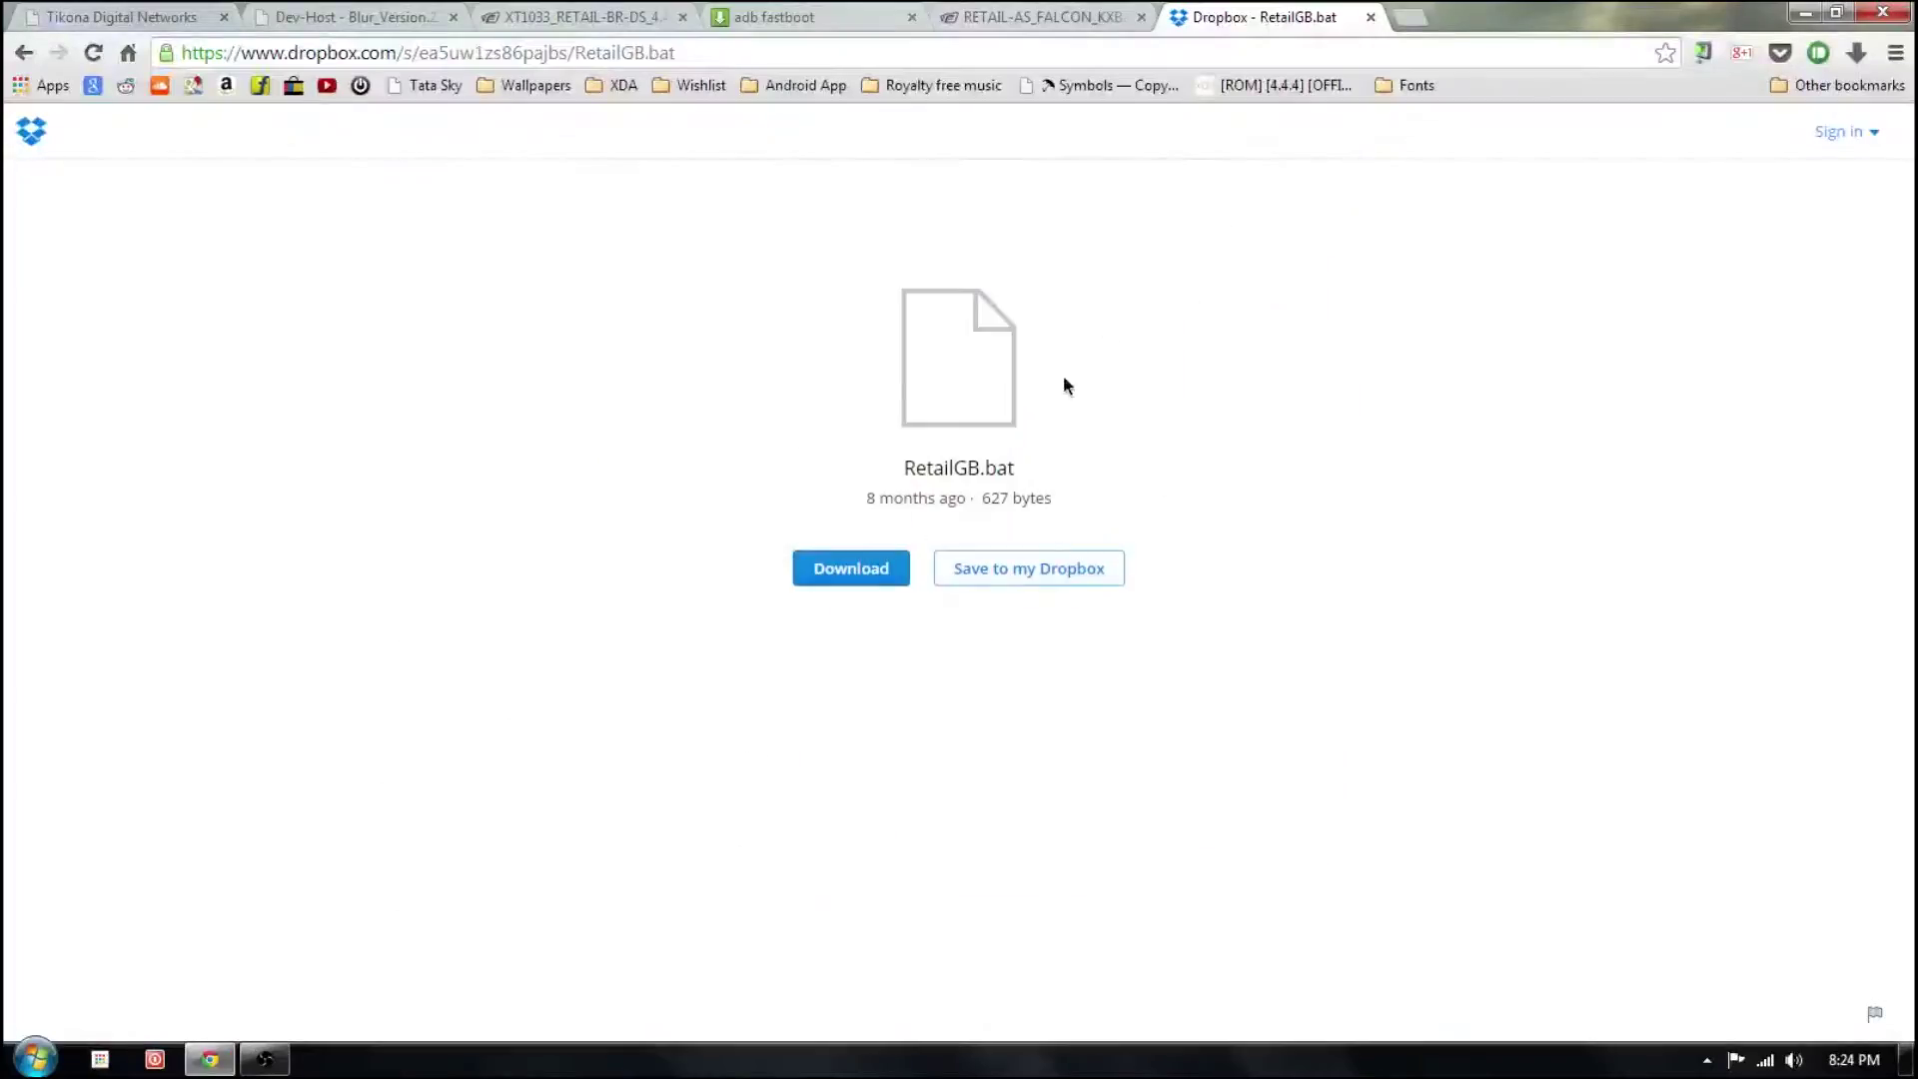
- Check the RETAIL-AS_FALCON firmware, adb fastboot and RetailGB.bat download tabs, then minimize Chrome
{"action": "left_click", "coordinate": [1012, 12]}
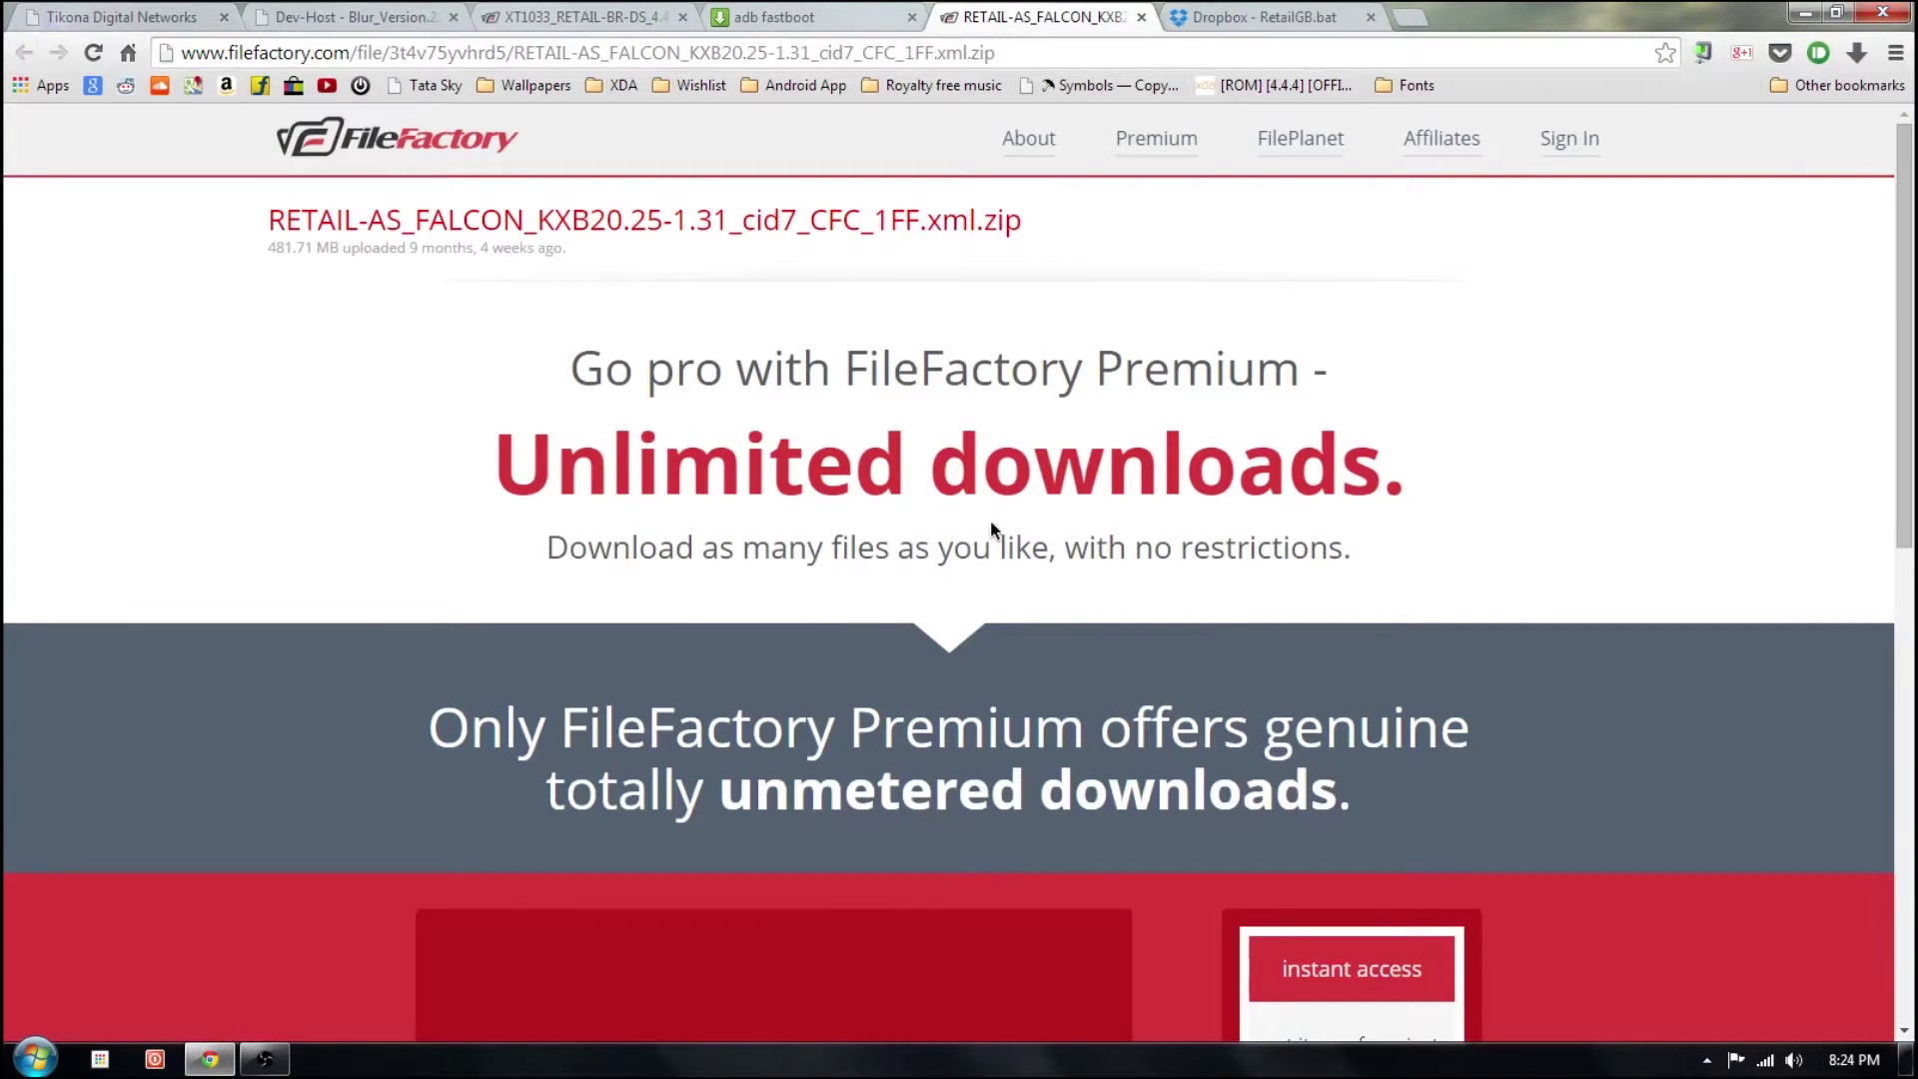
{"action": "left_click", "coordinate": [897, 15]}
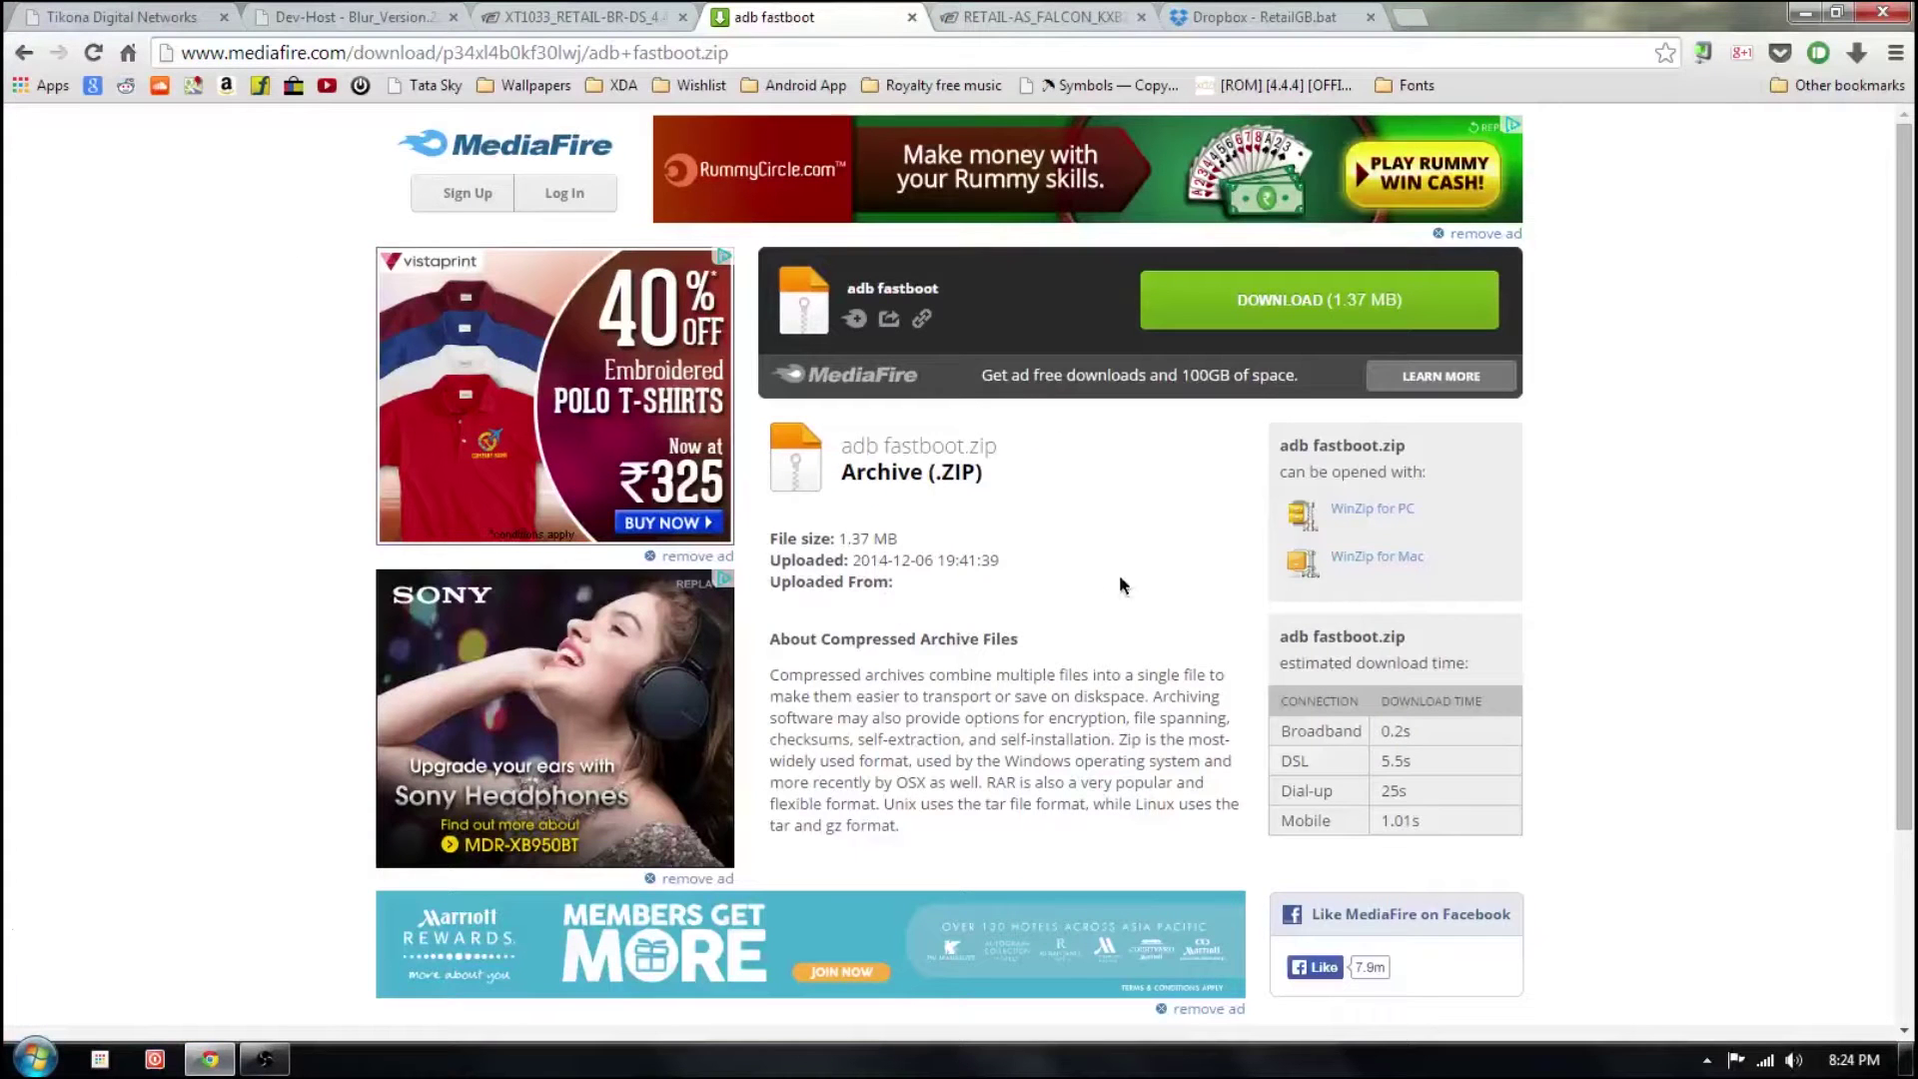
{"action": "left_click", "coordinate": [987, 8]}
{"action": "left_click", "coordinate": [1199, 15]}
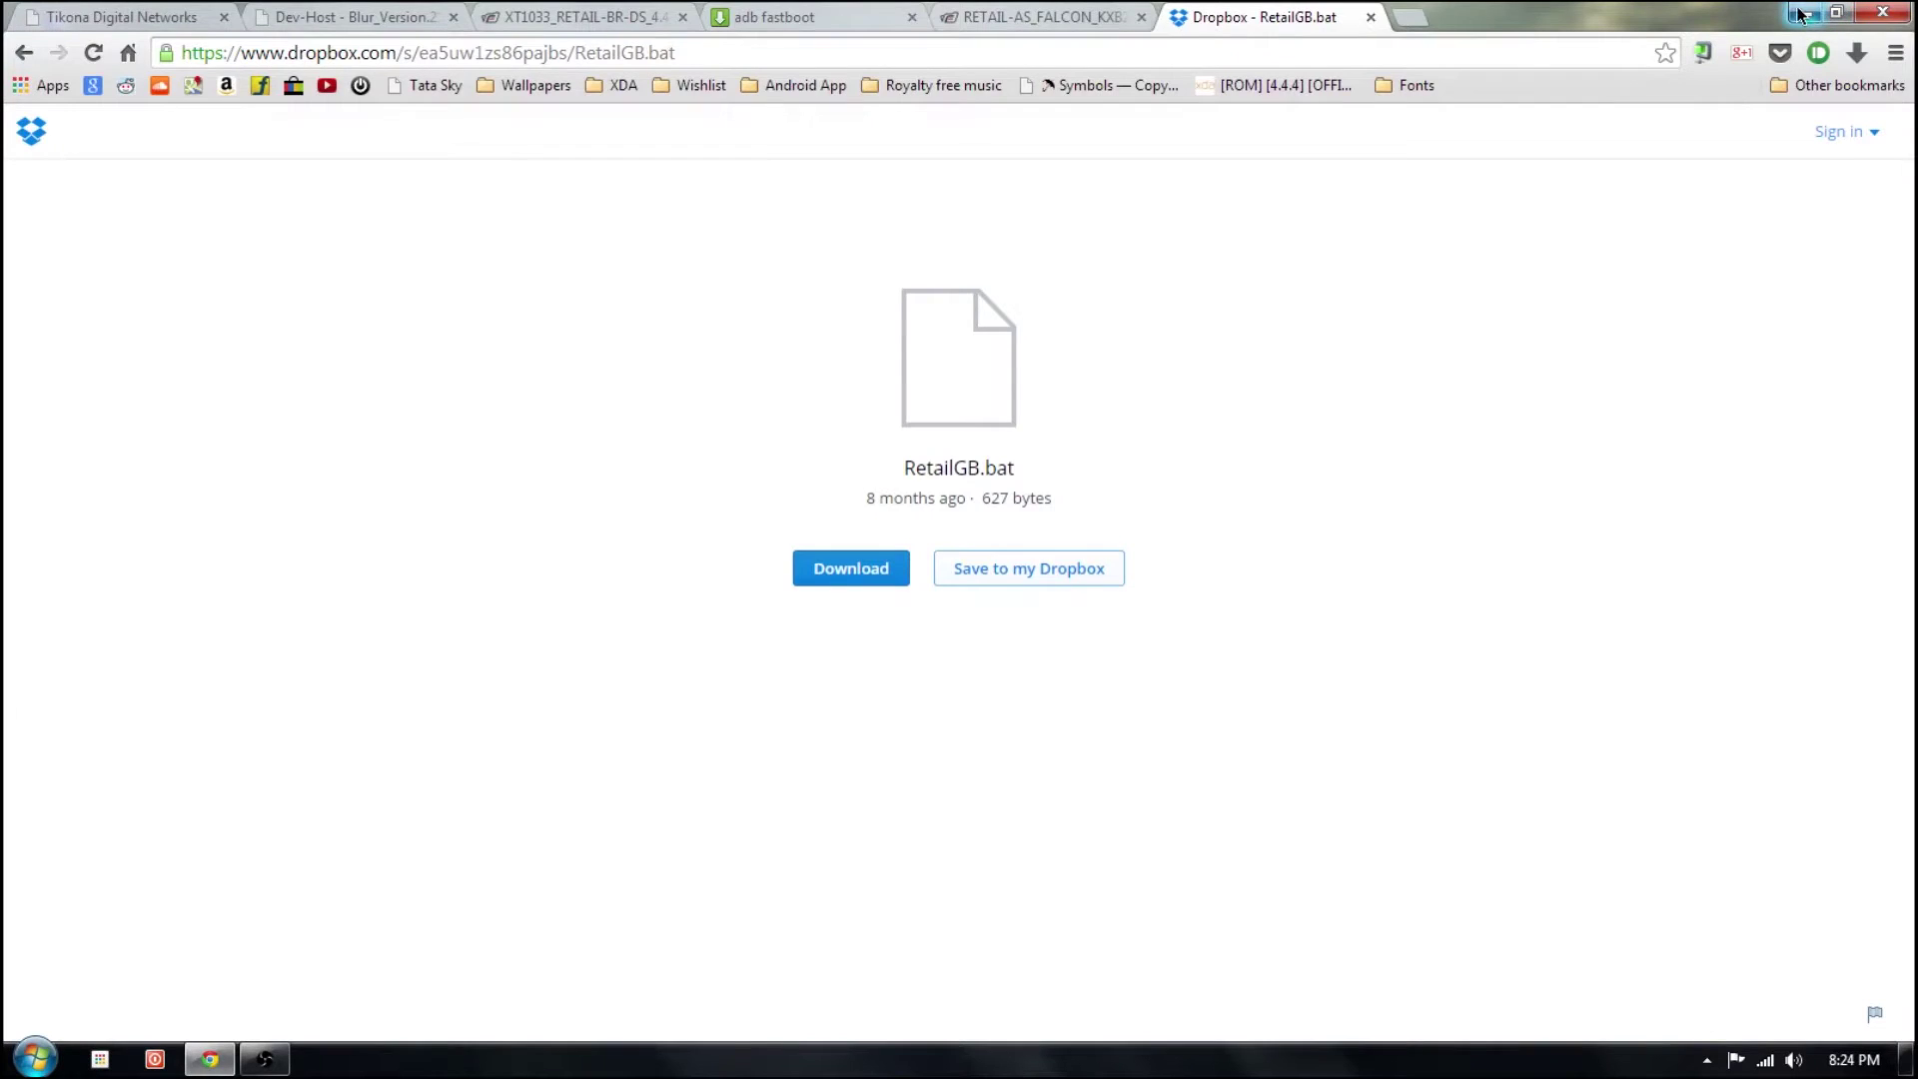
{"action": "left_click", "coordinate": [1801, 13]}
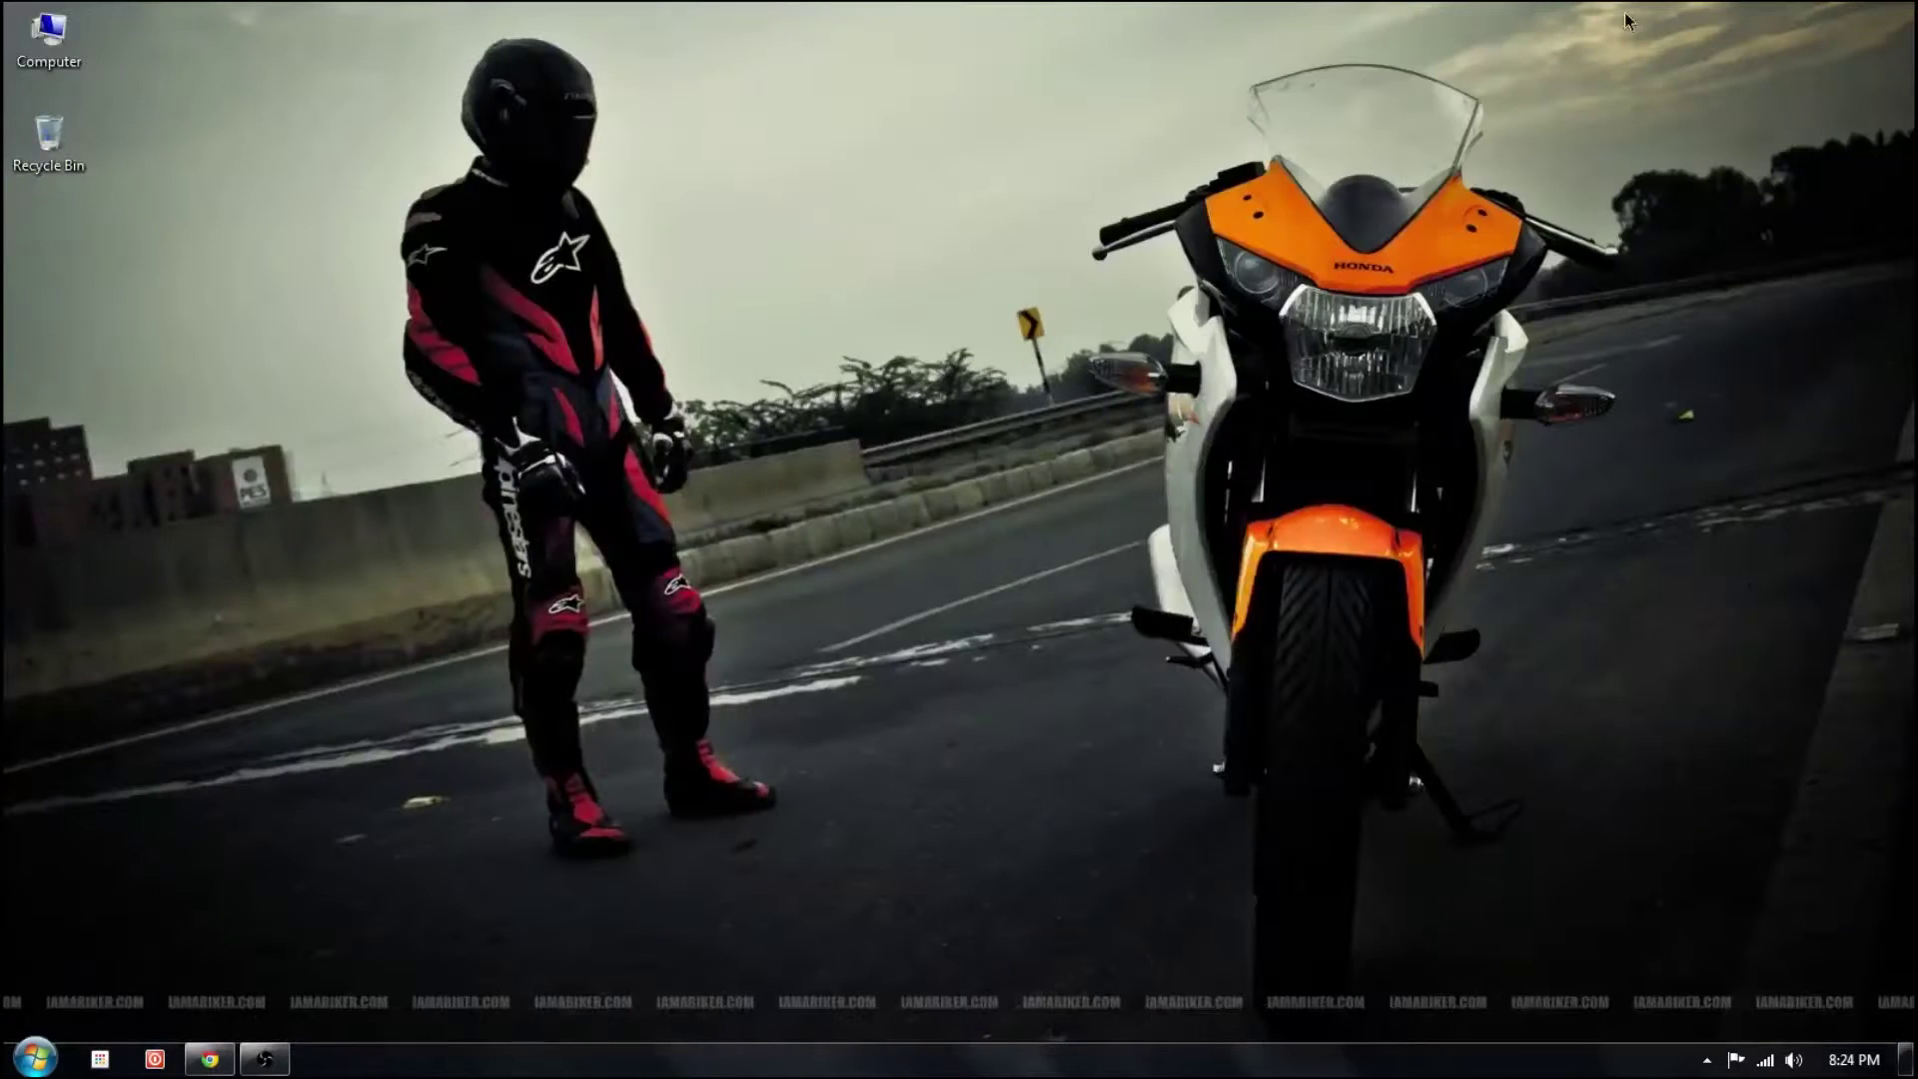
- Run RetailGB.bat from Misc. (M:) > Phones > Moto G > XT1033 Firmware to flash the phone
{"action": "double_click", "coordinate": [55, 33]}
{"action": "double_click", "coordinate": [1513, 176]}
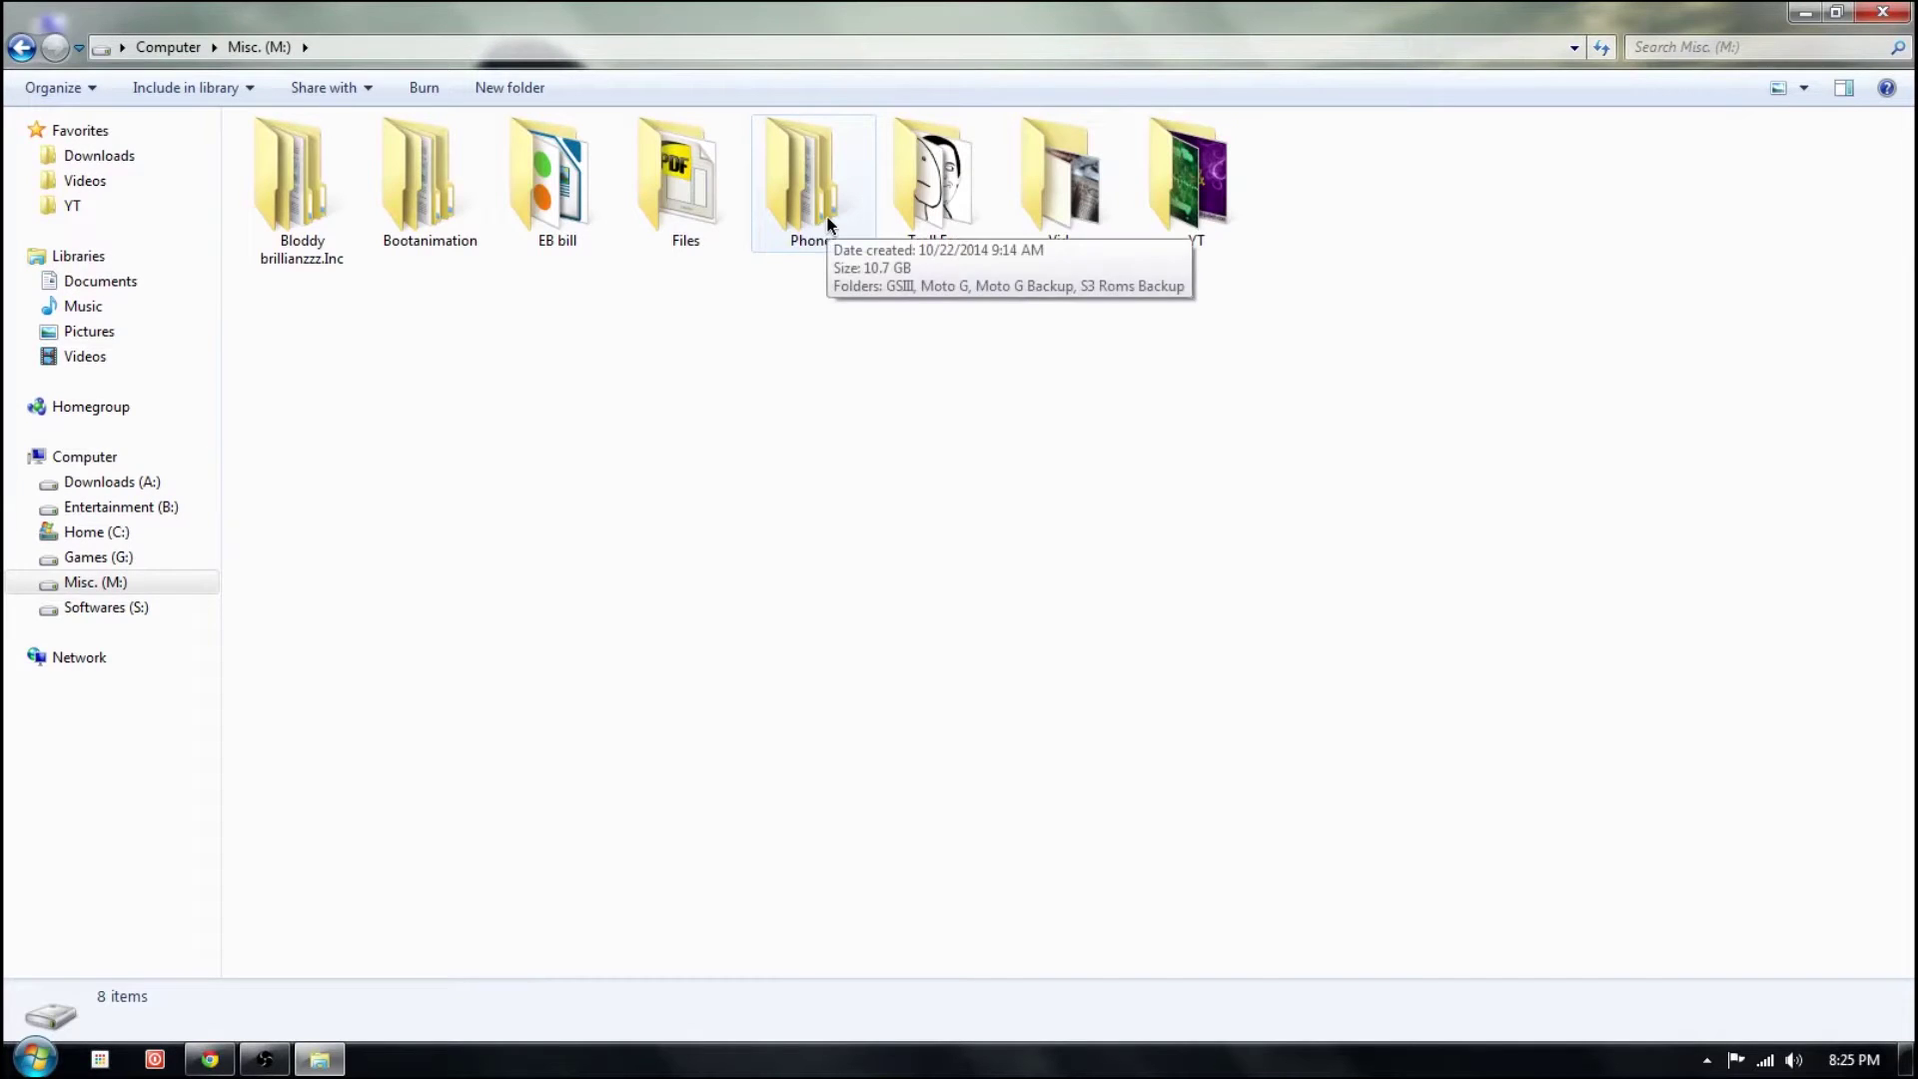
{"action": "double_click", "coordinate": [827, 224]}
{"action": "double_click", "coordinate": [296, 186]}
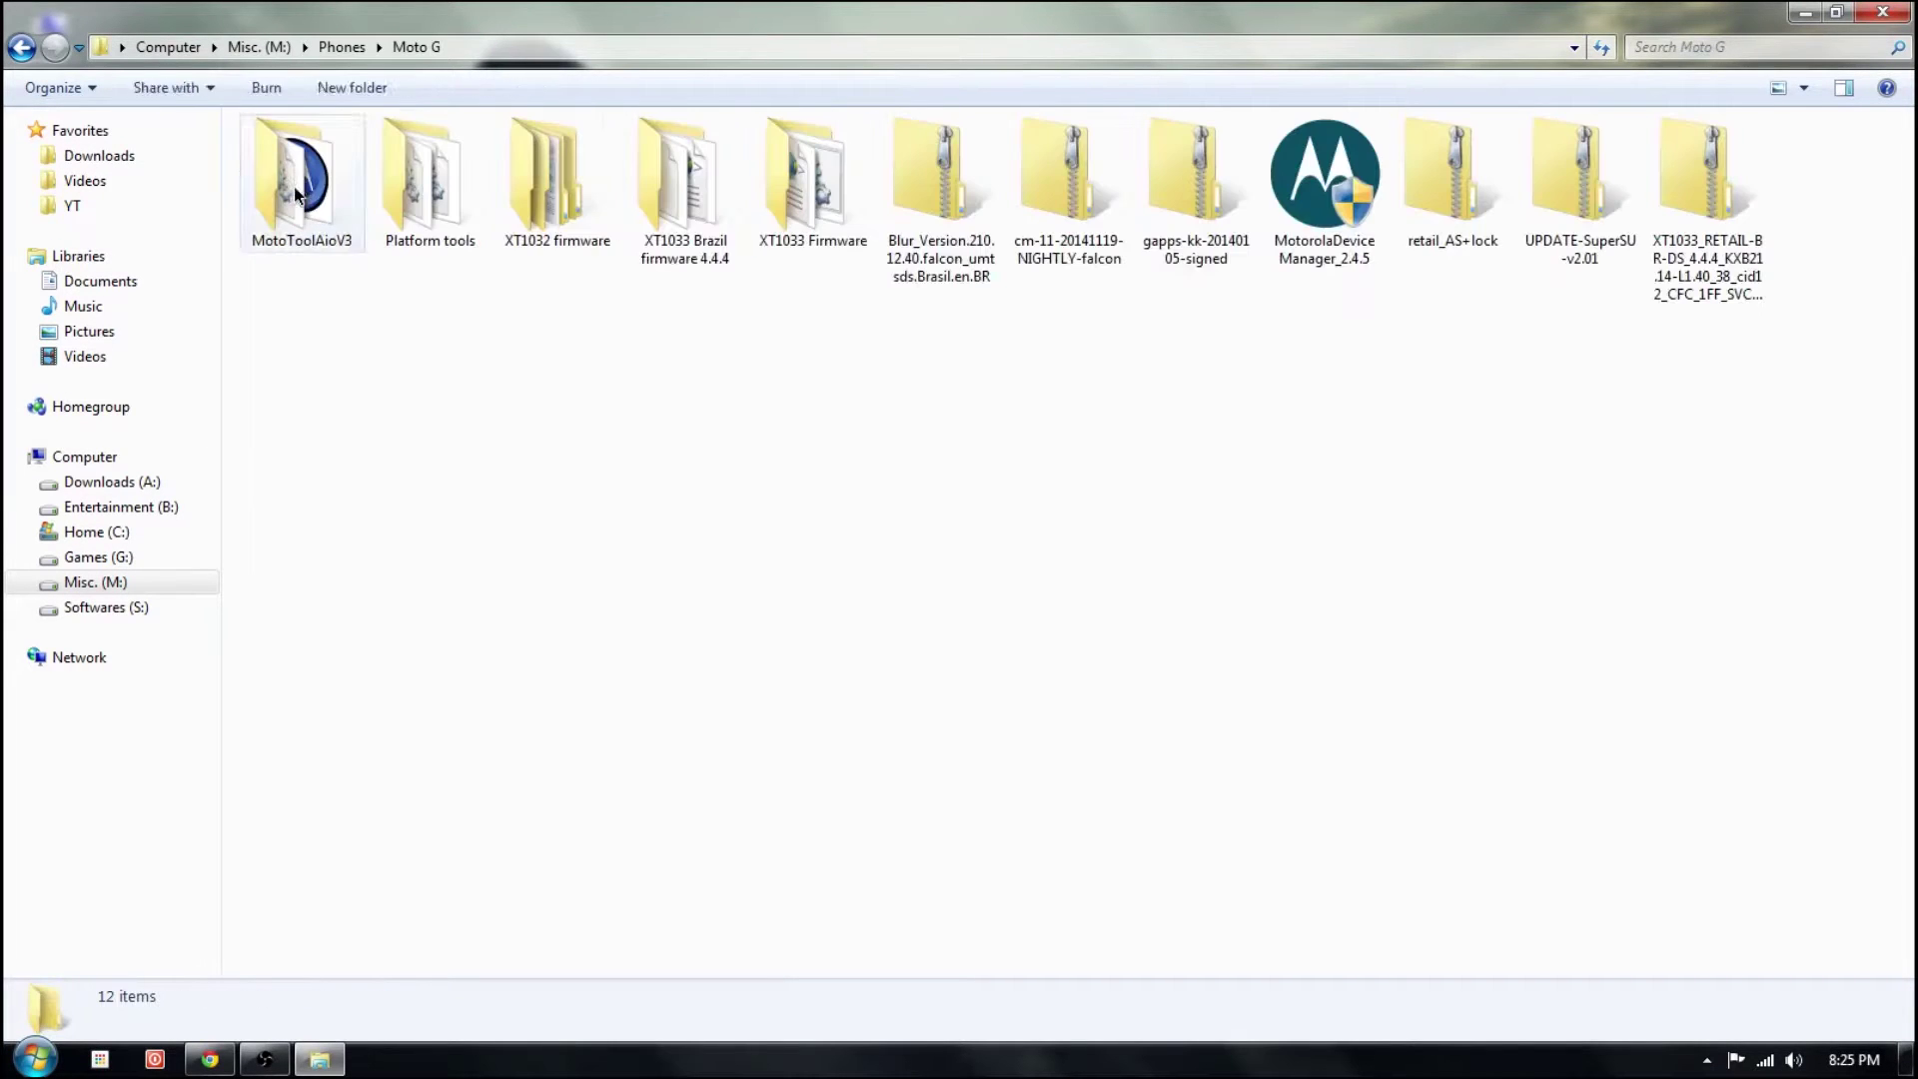
{"action": "double_click", "coordinate": [811, 236]}
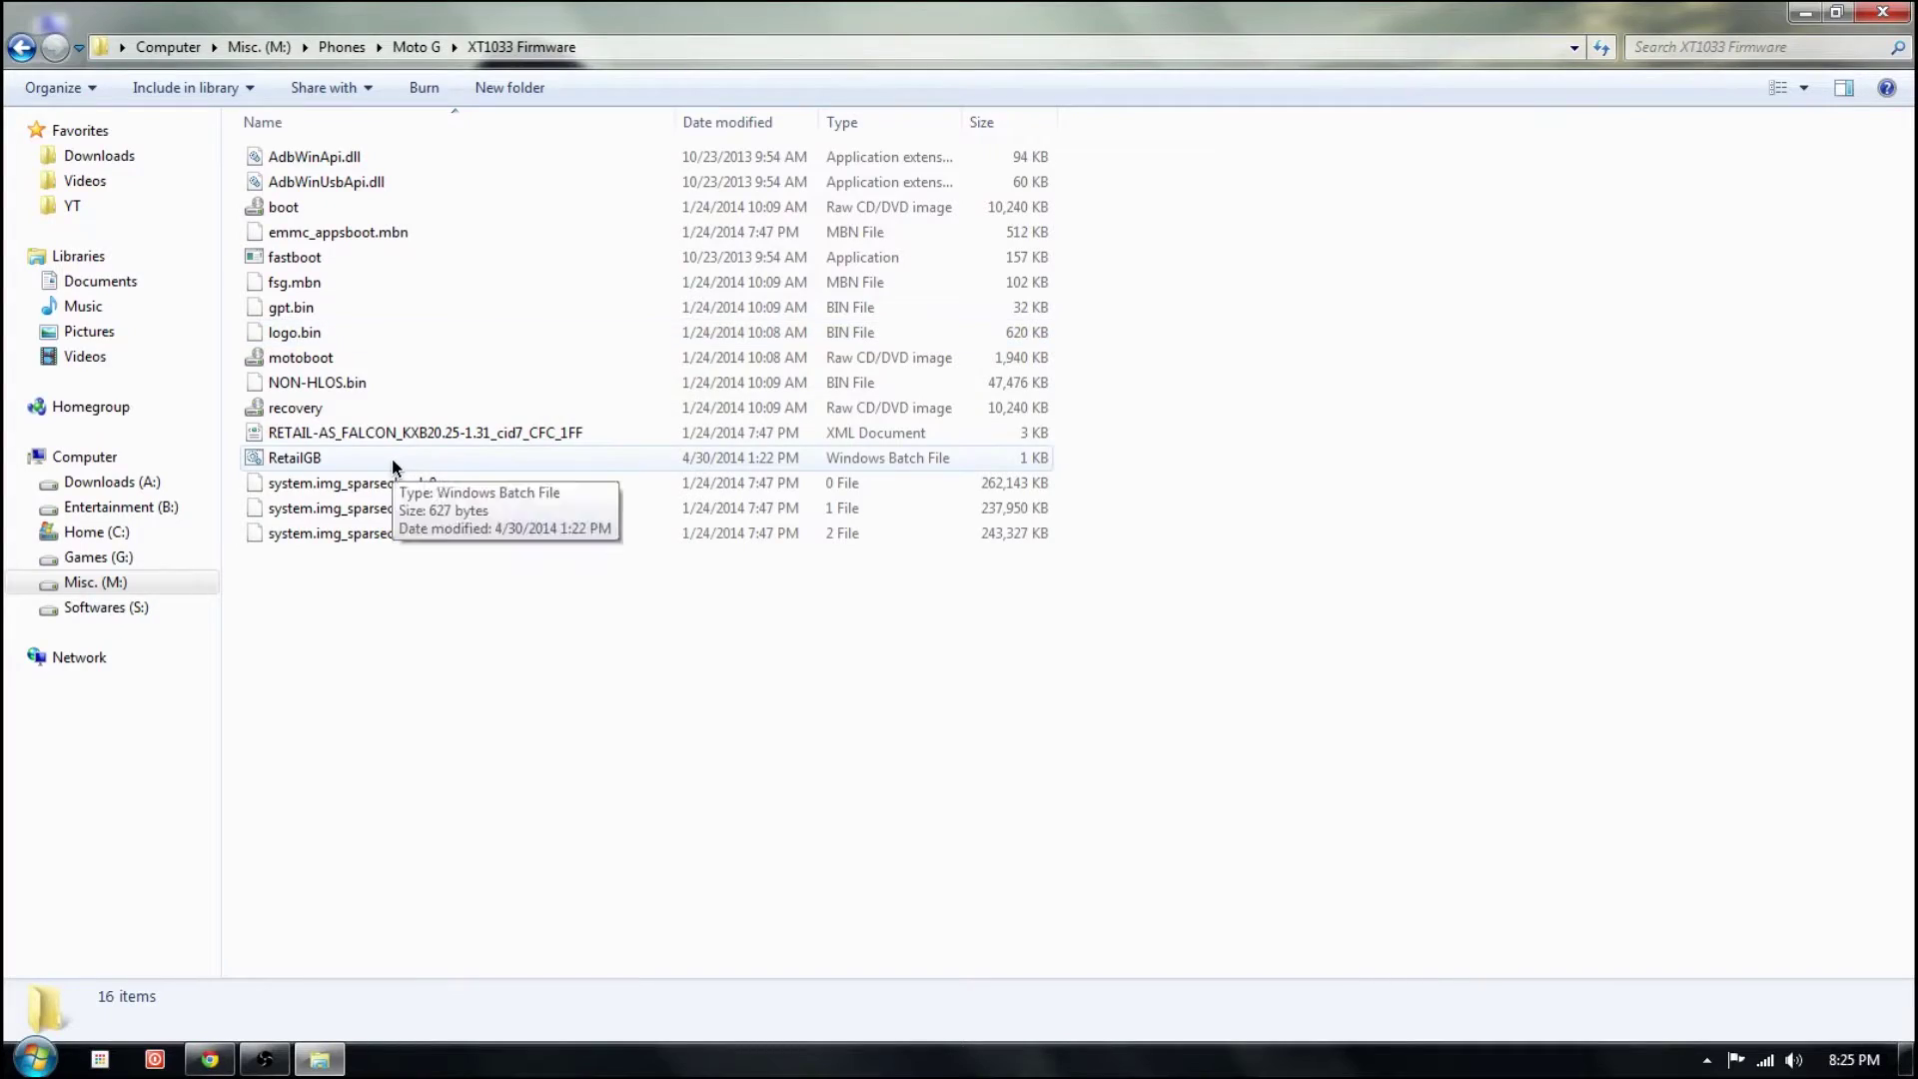
{"action": "double_click", "coordinate": [393, 462]}
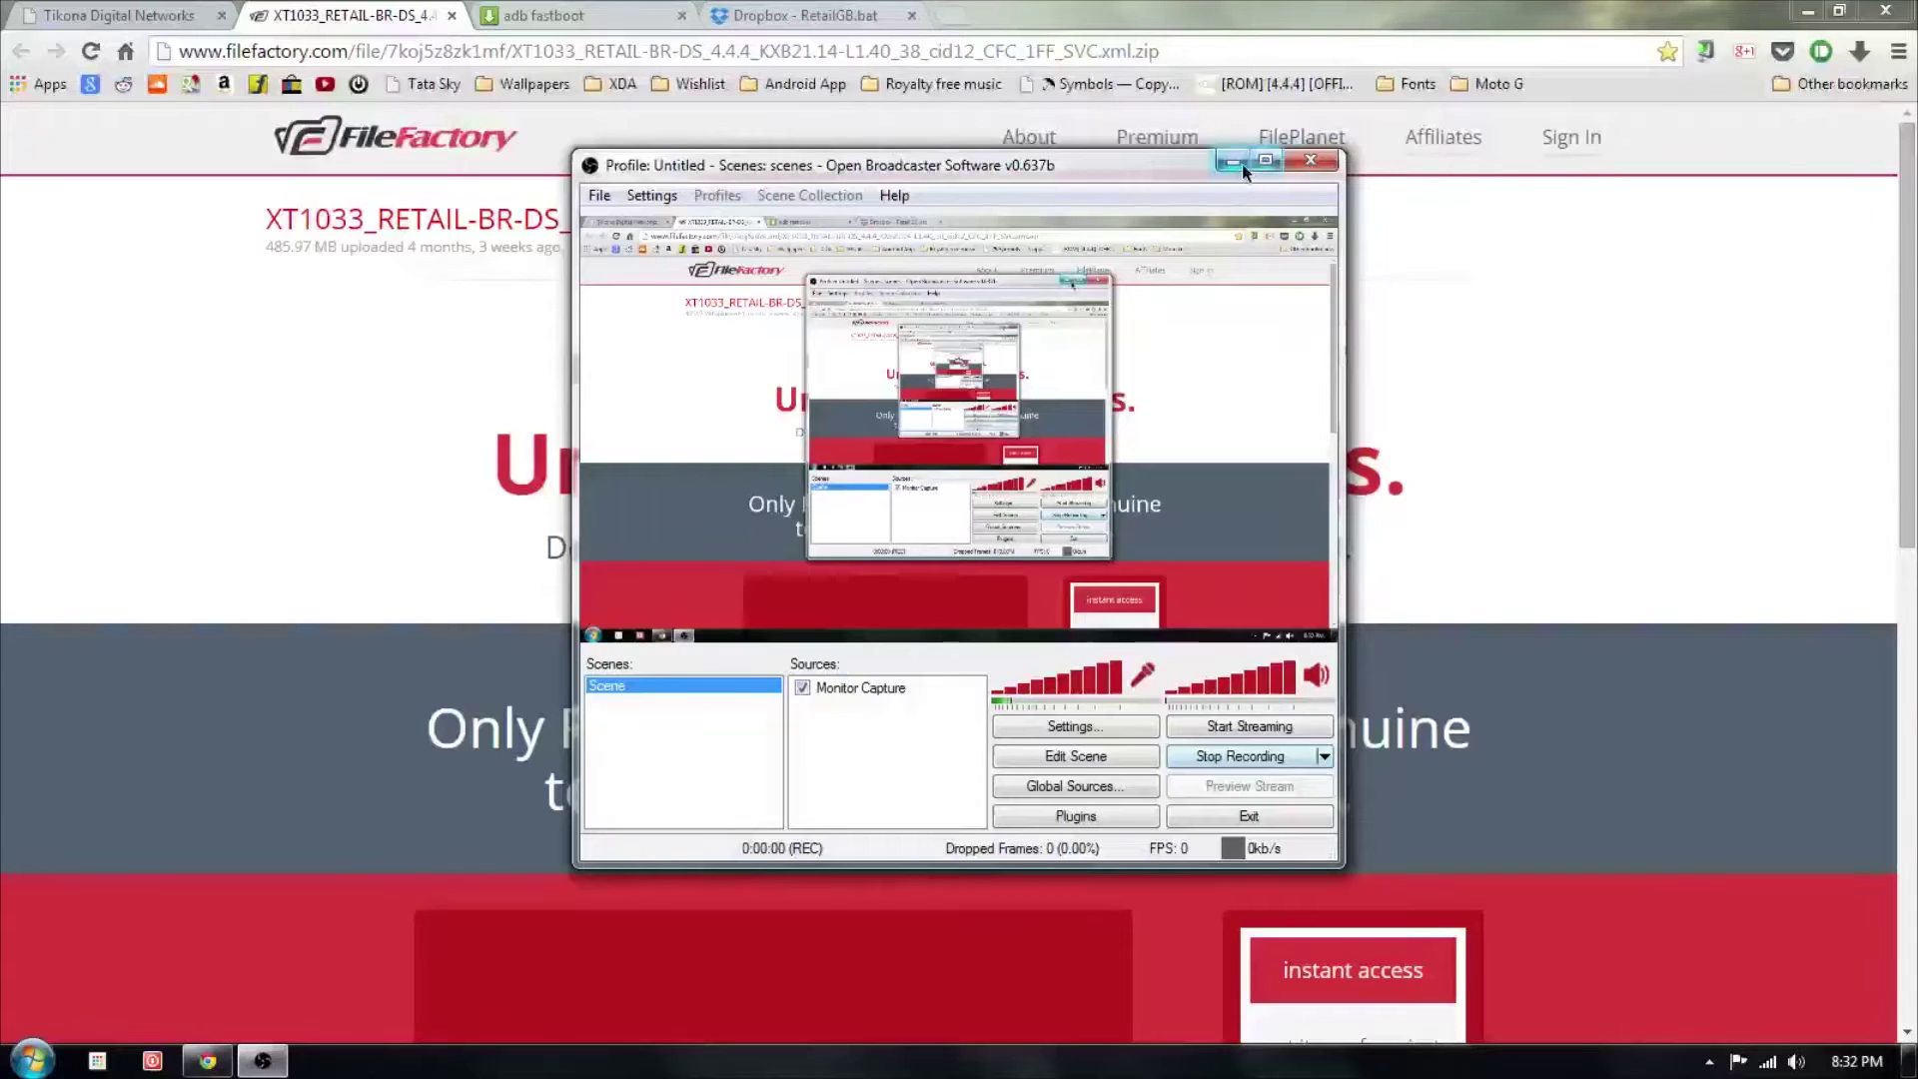
- Review the firmware, adb fastboot and RetailGB.bat download pages, then minimize Chrome
{"action": "left_click", "coordinate": [1243, 164]}
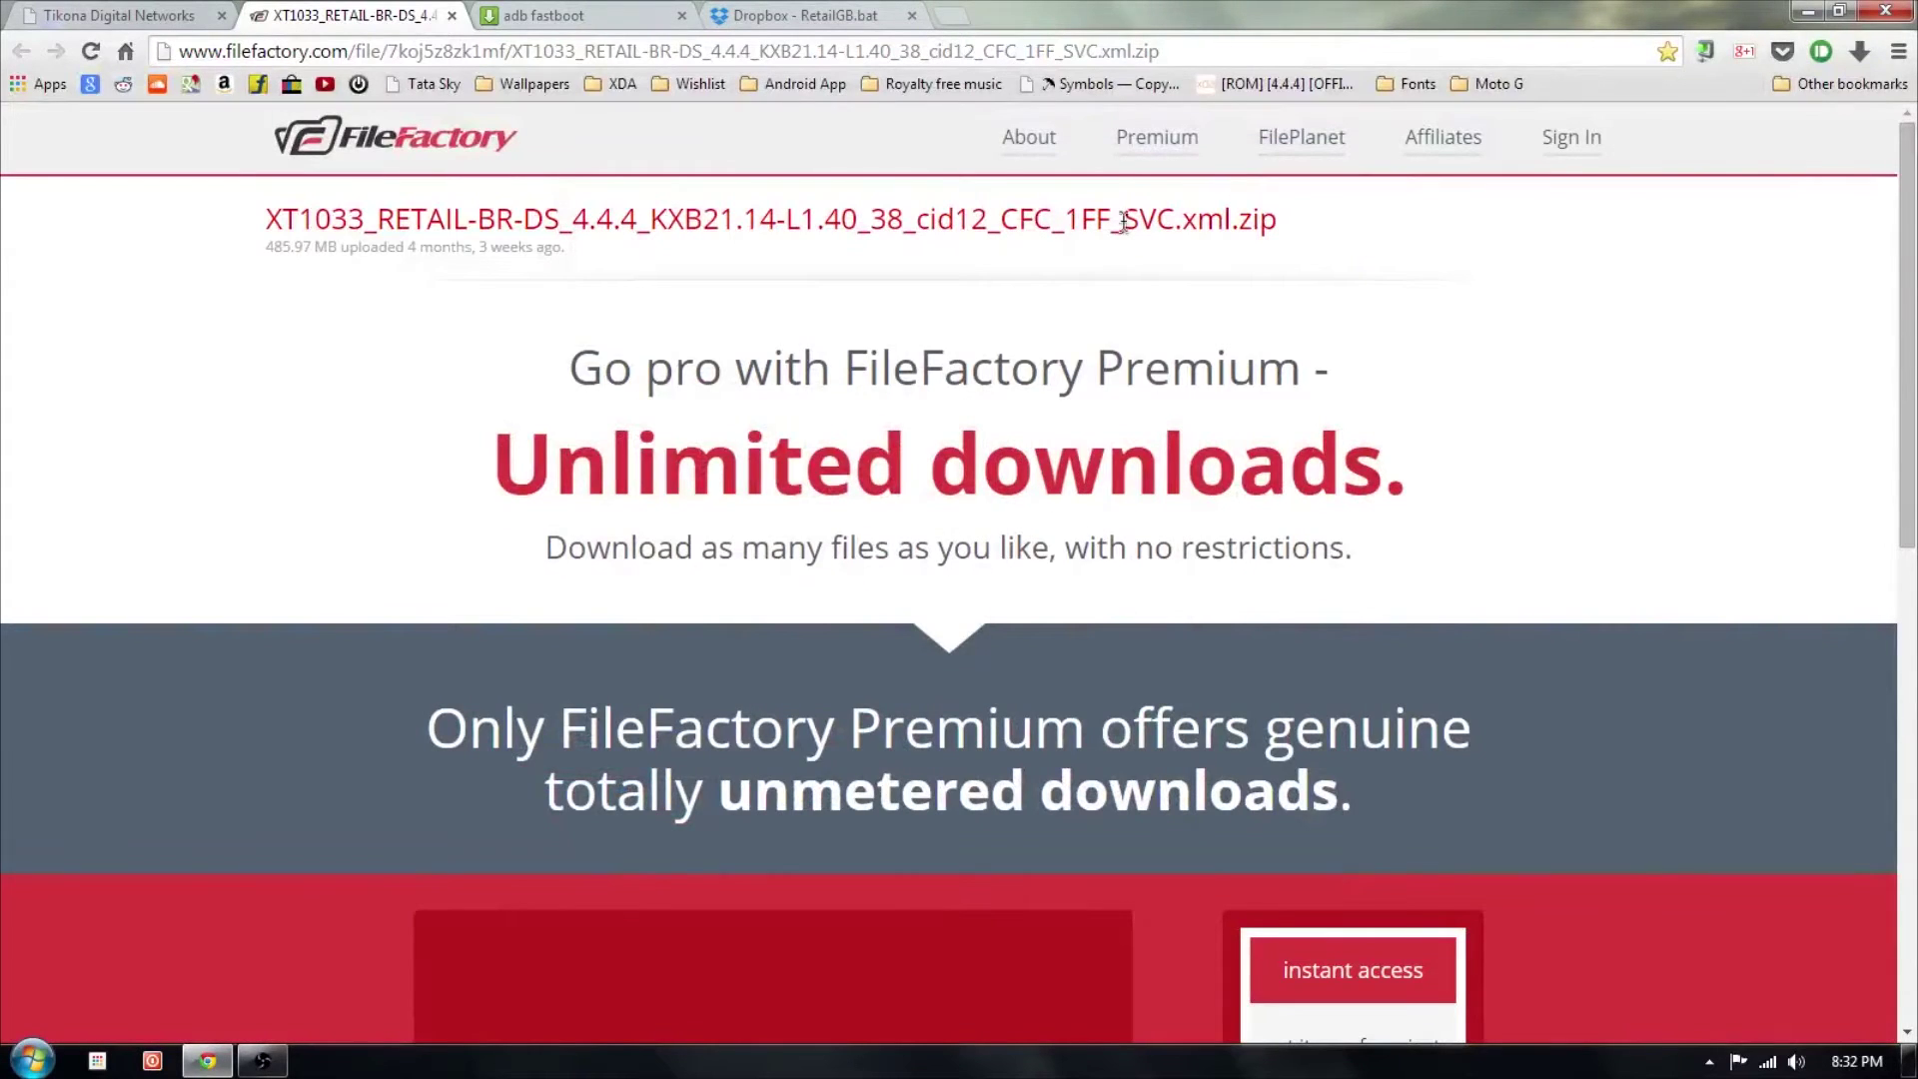
{"action": "left_click", "coordinate": [556, 10]}
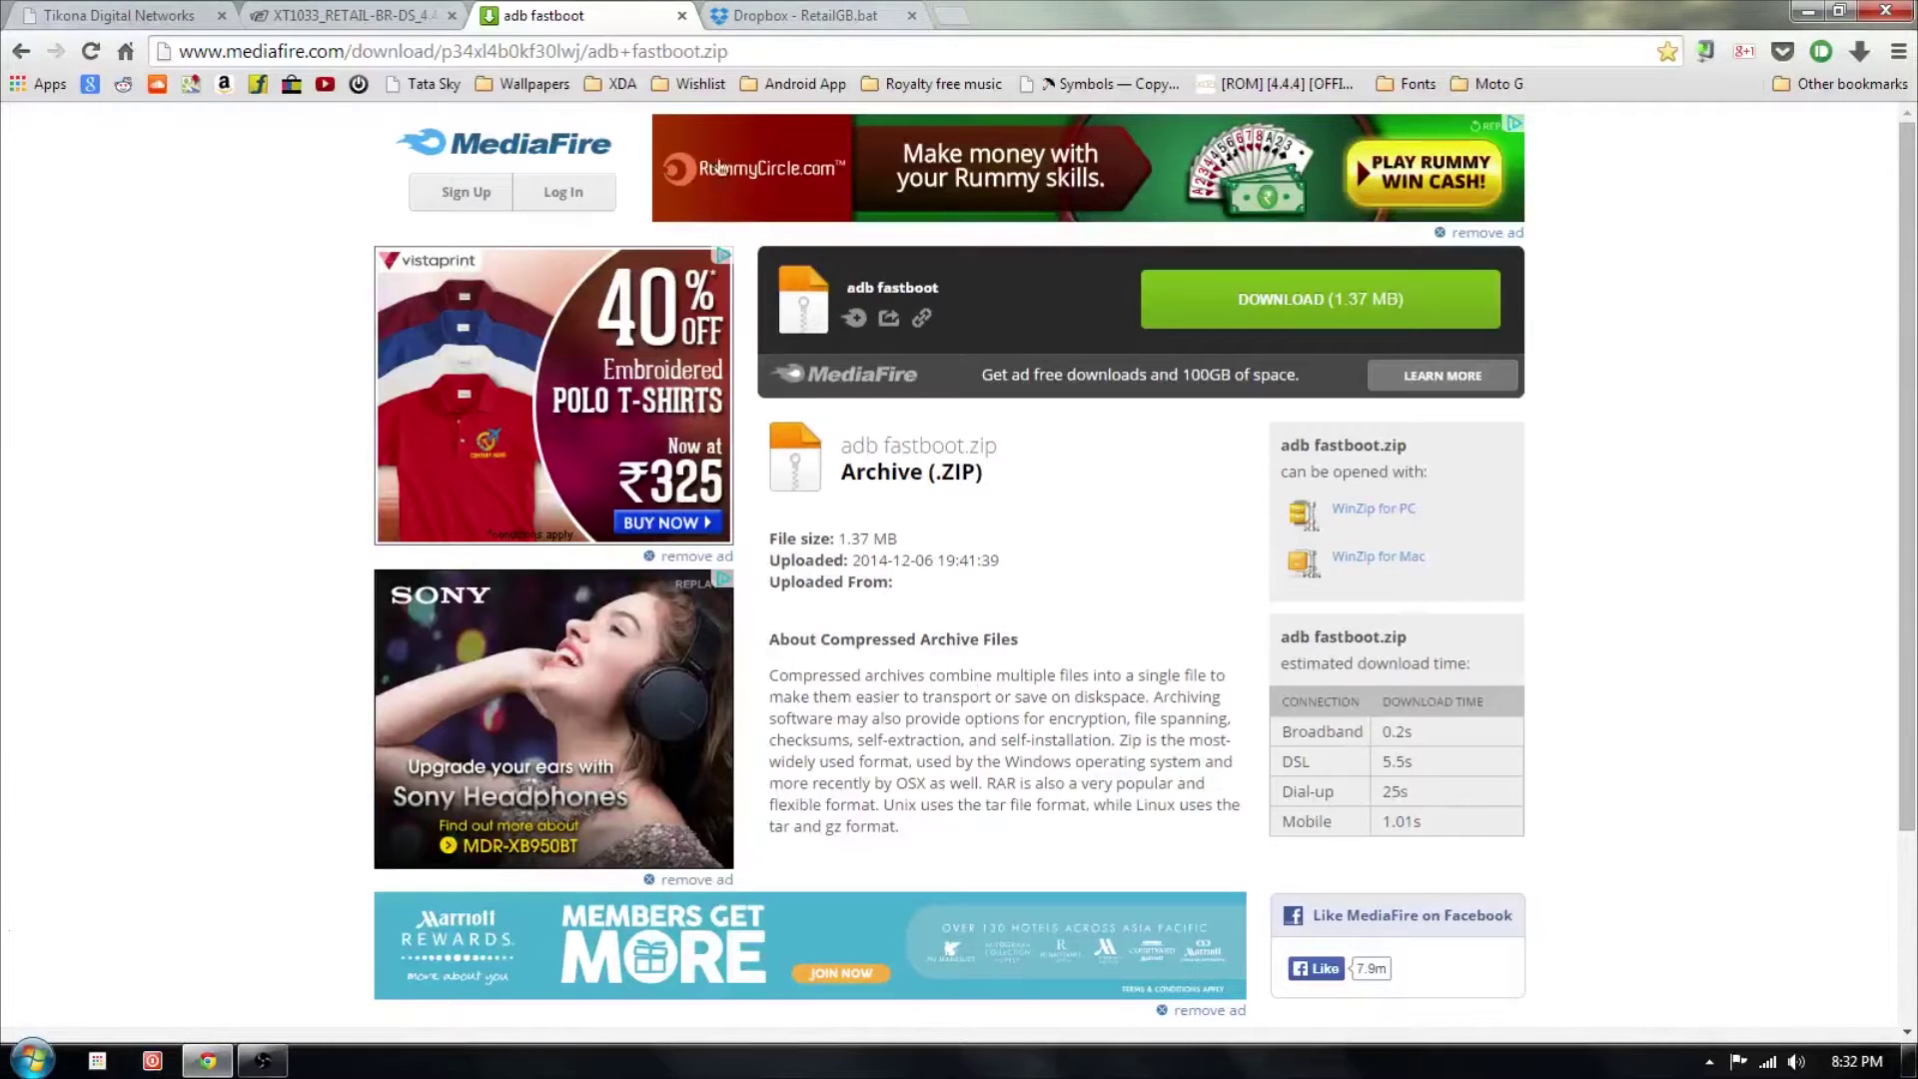
{"action": "left_click", "coordinate": [804, 15]}
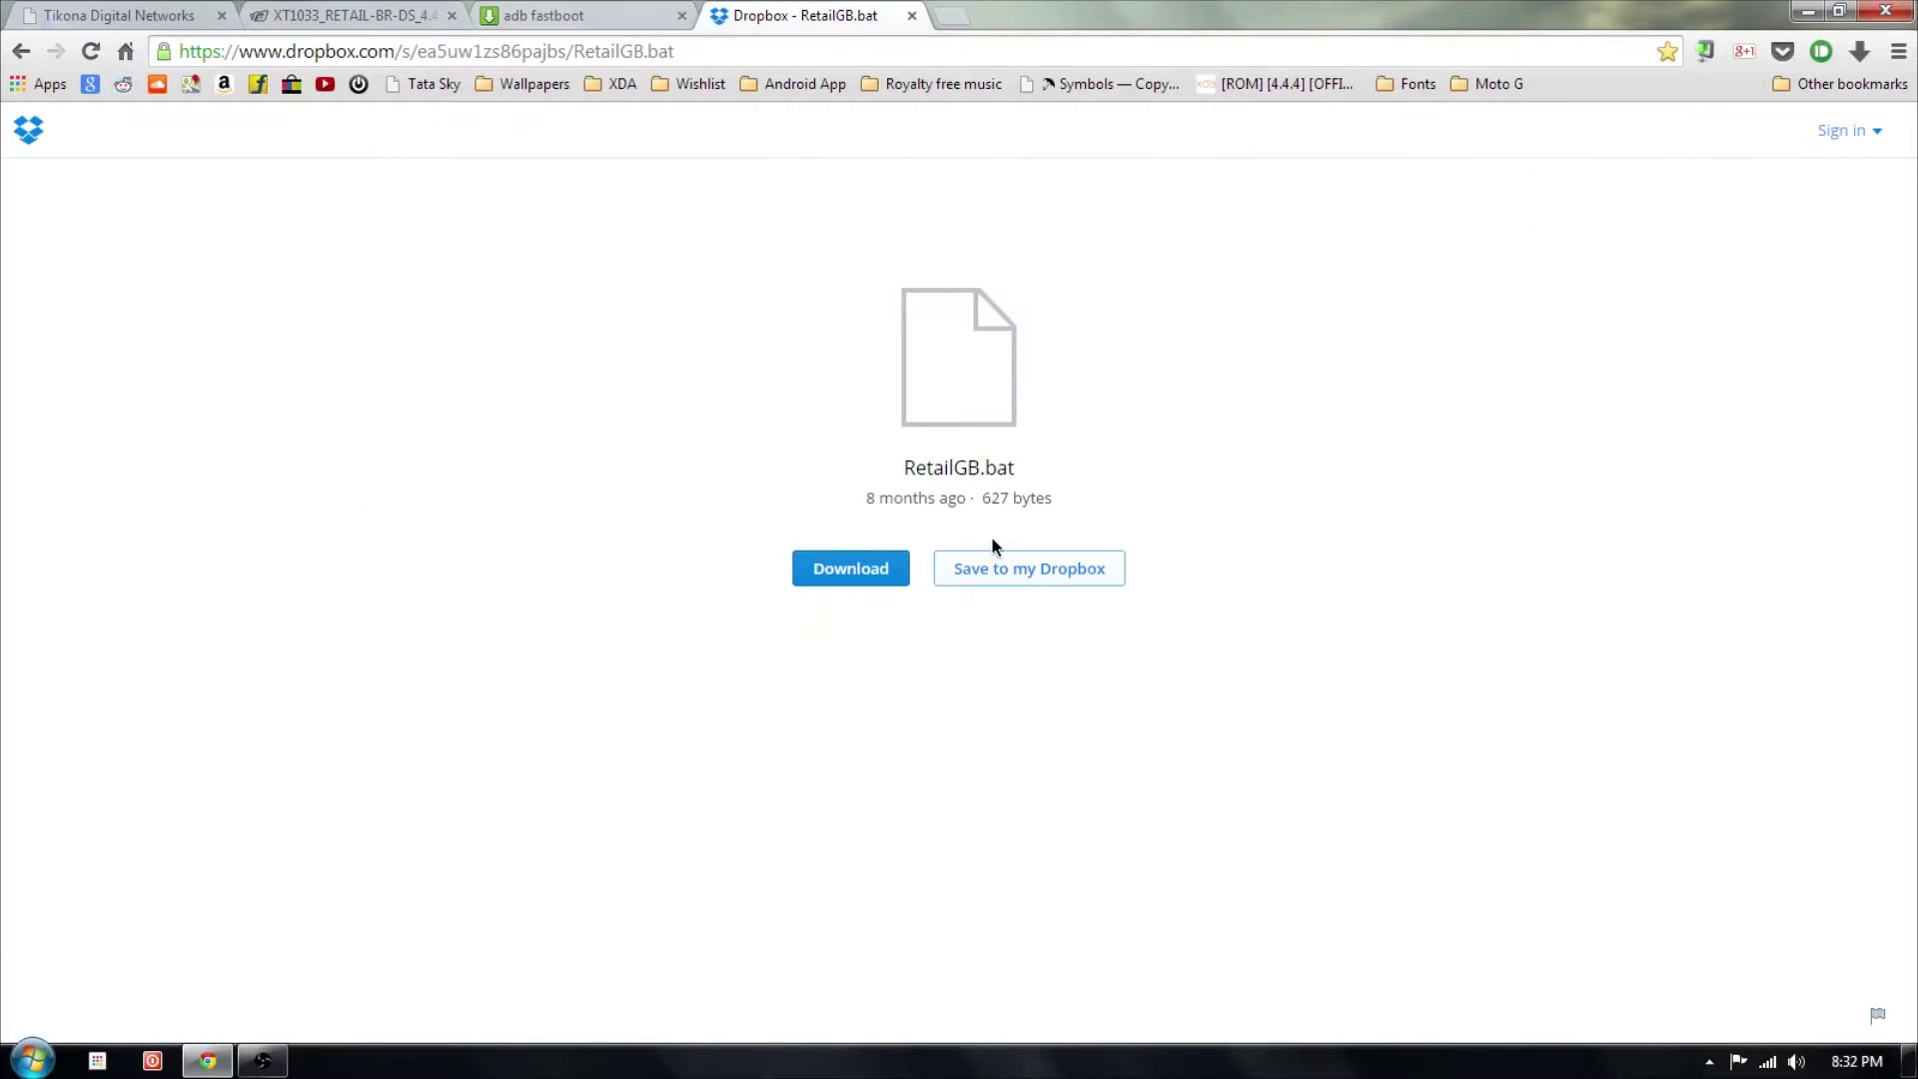
{"action": "left_click", "coordinate": [1799, 10]}
- Open the folder Misc. (M:) > Phones > Moto G > XT1033 Brazil firmware 4.4.4
{"action": "double_click", "coordinate": [14, 44]}
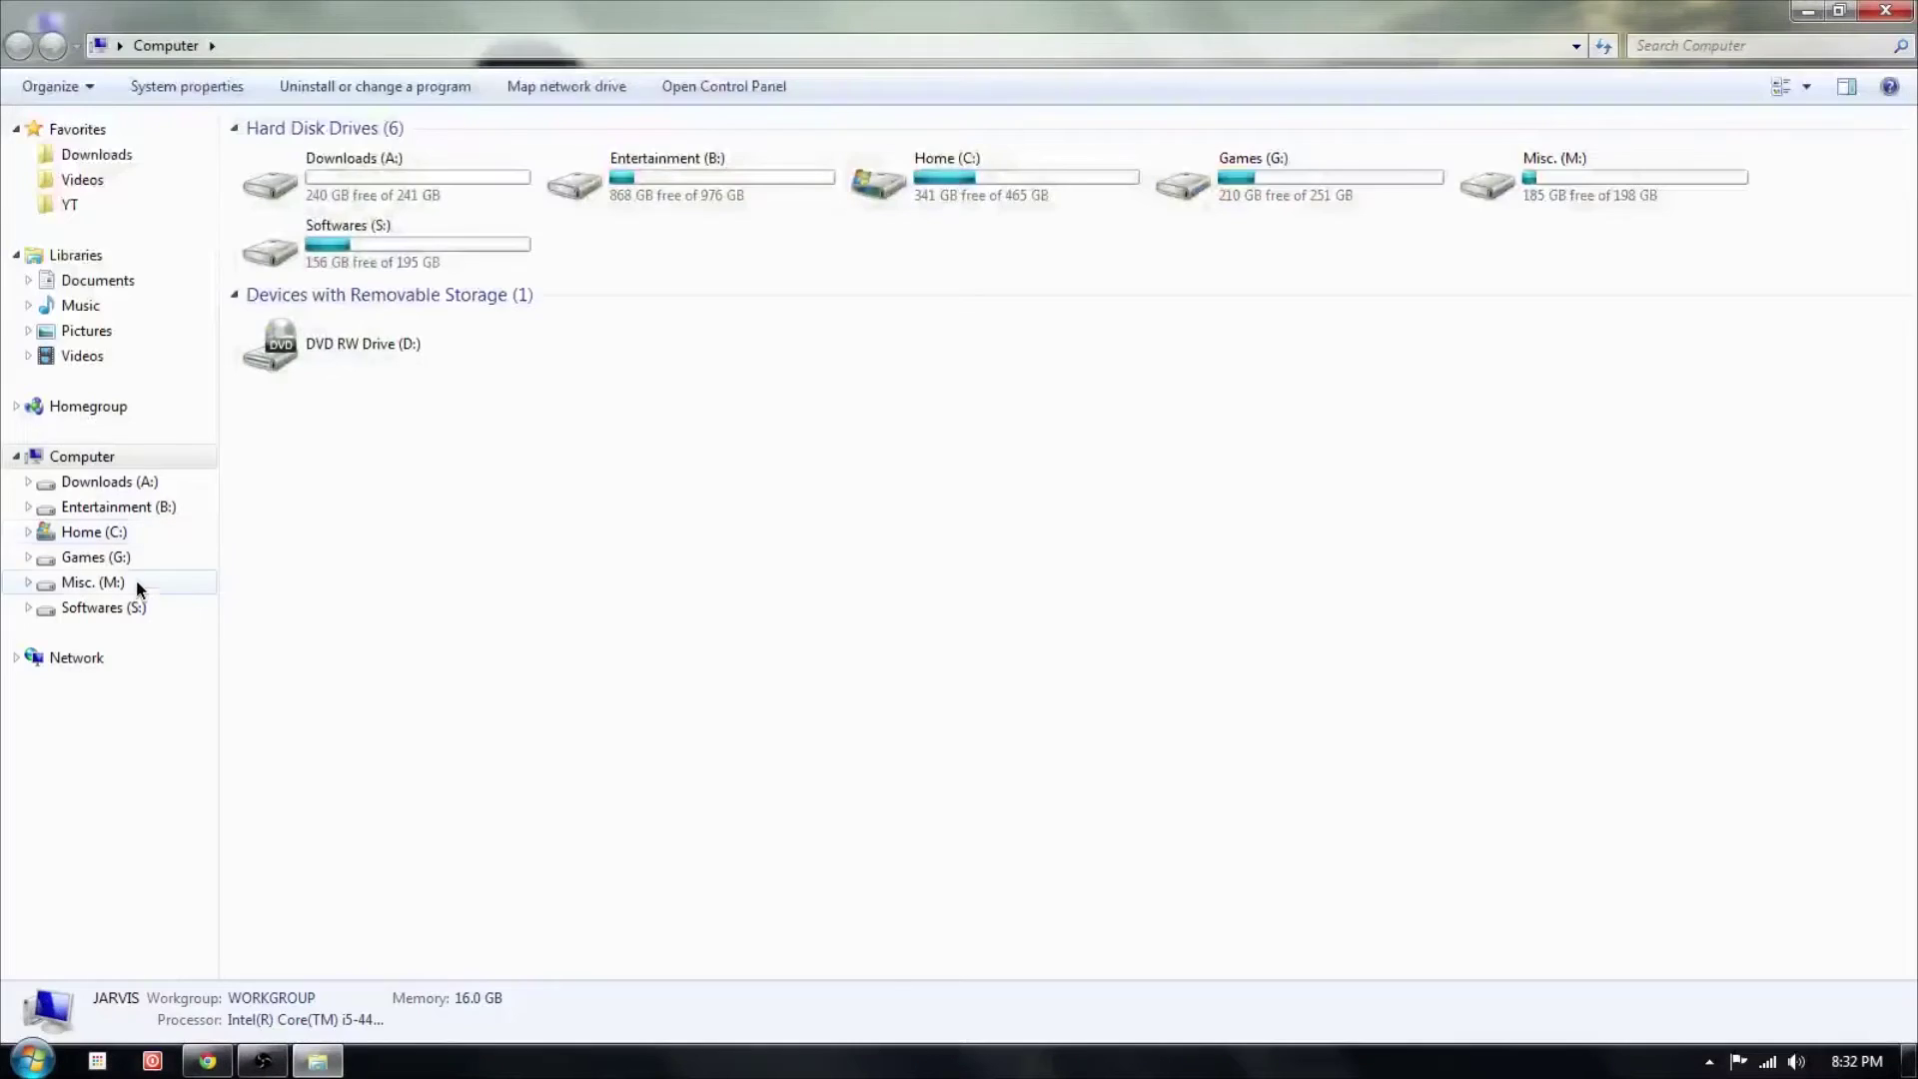
{"action": "left_click", "coordinate": [134, 585]}
{"action": "double_click", "coordinate": [783, 228]}
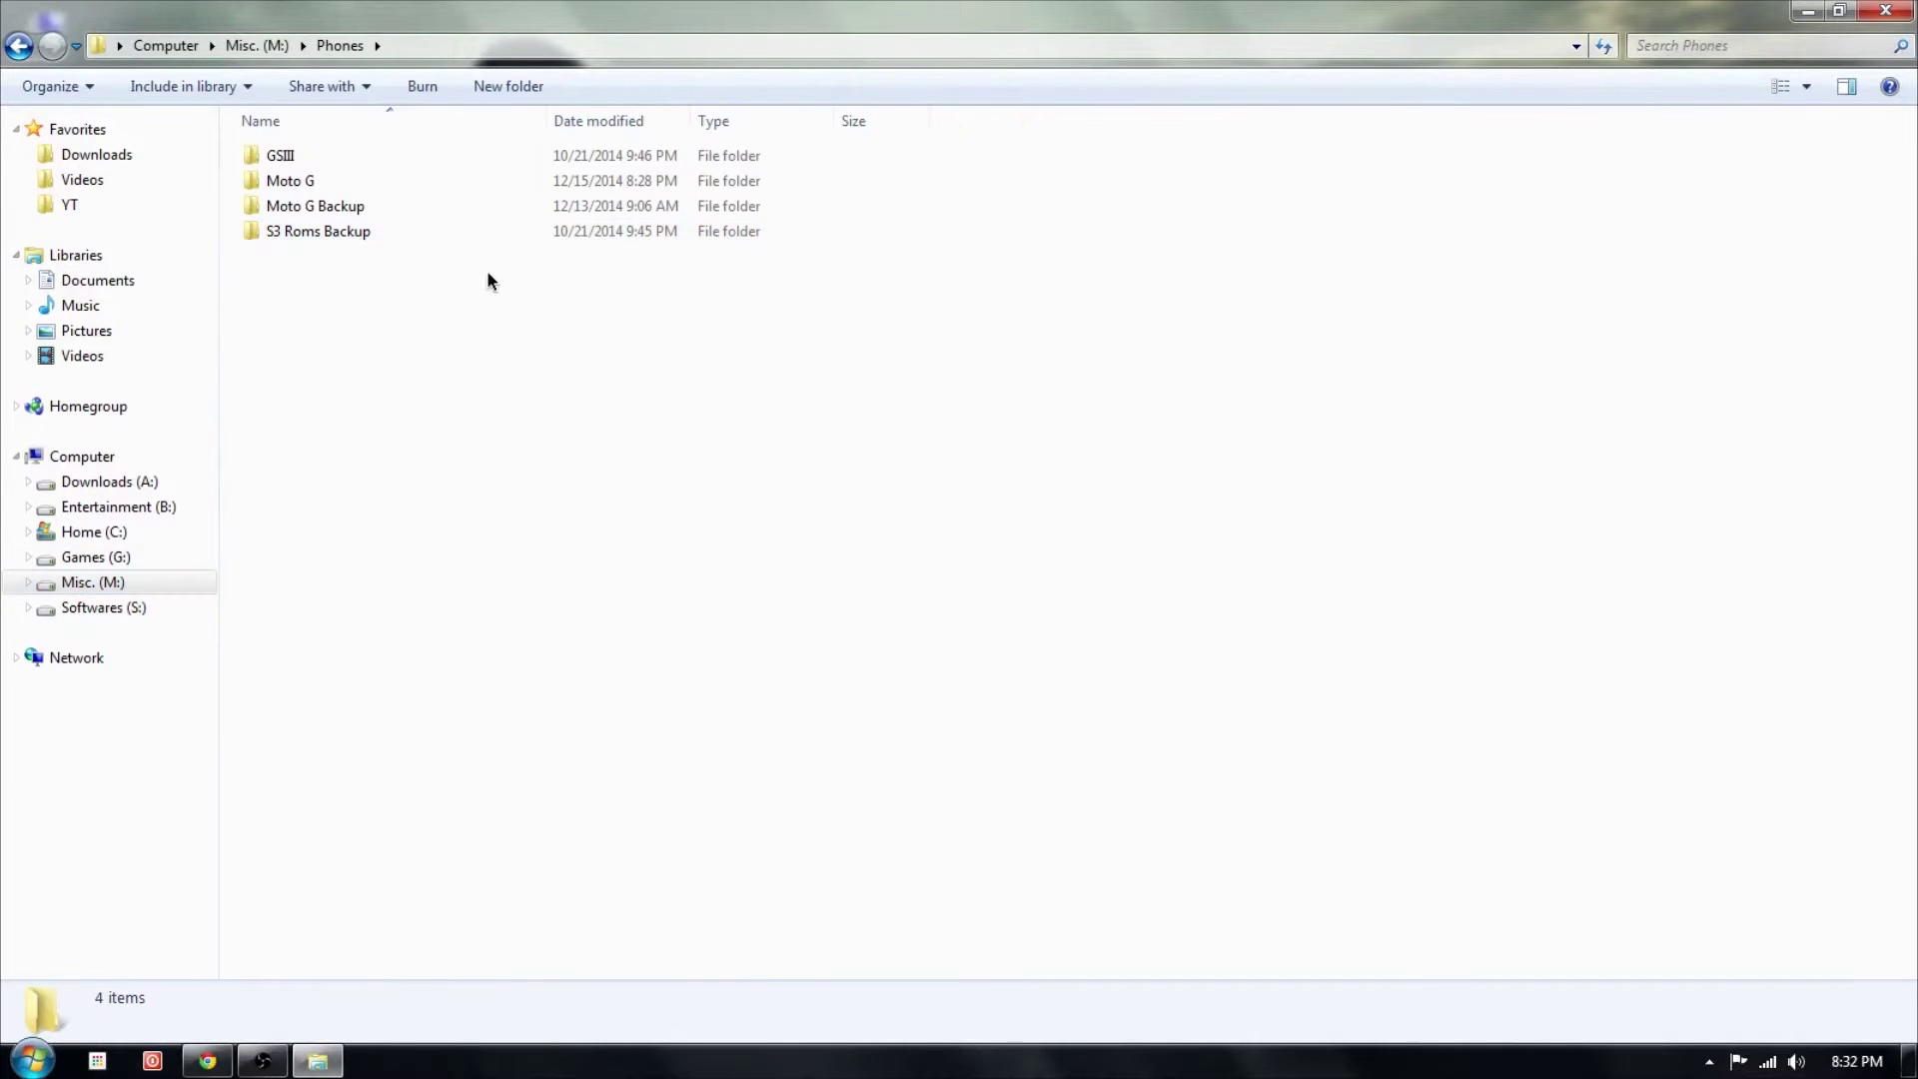
{"action": "double_click", "coordinate": [432, 182]}
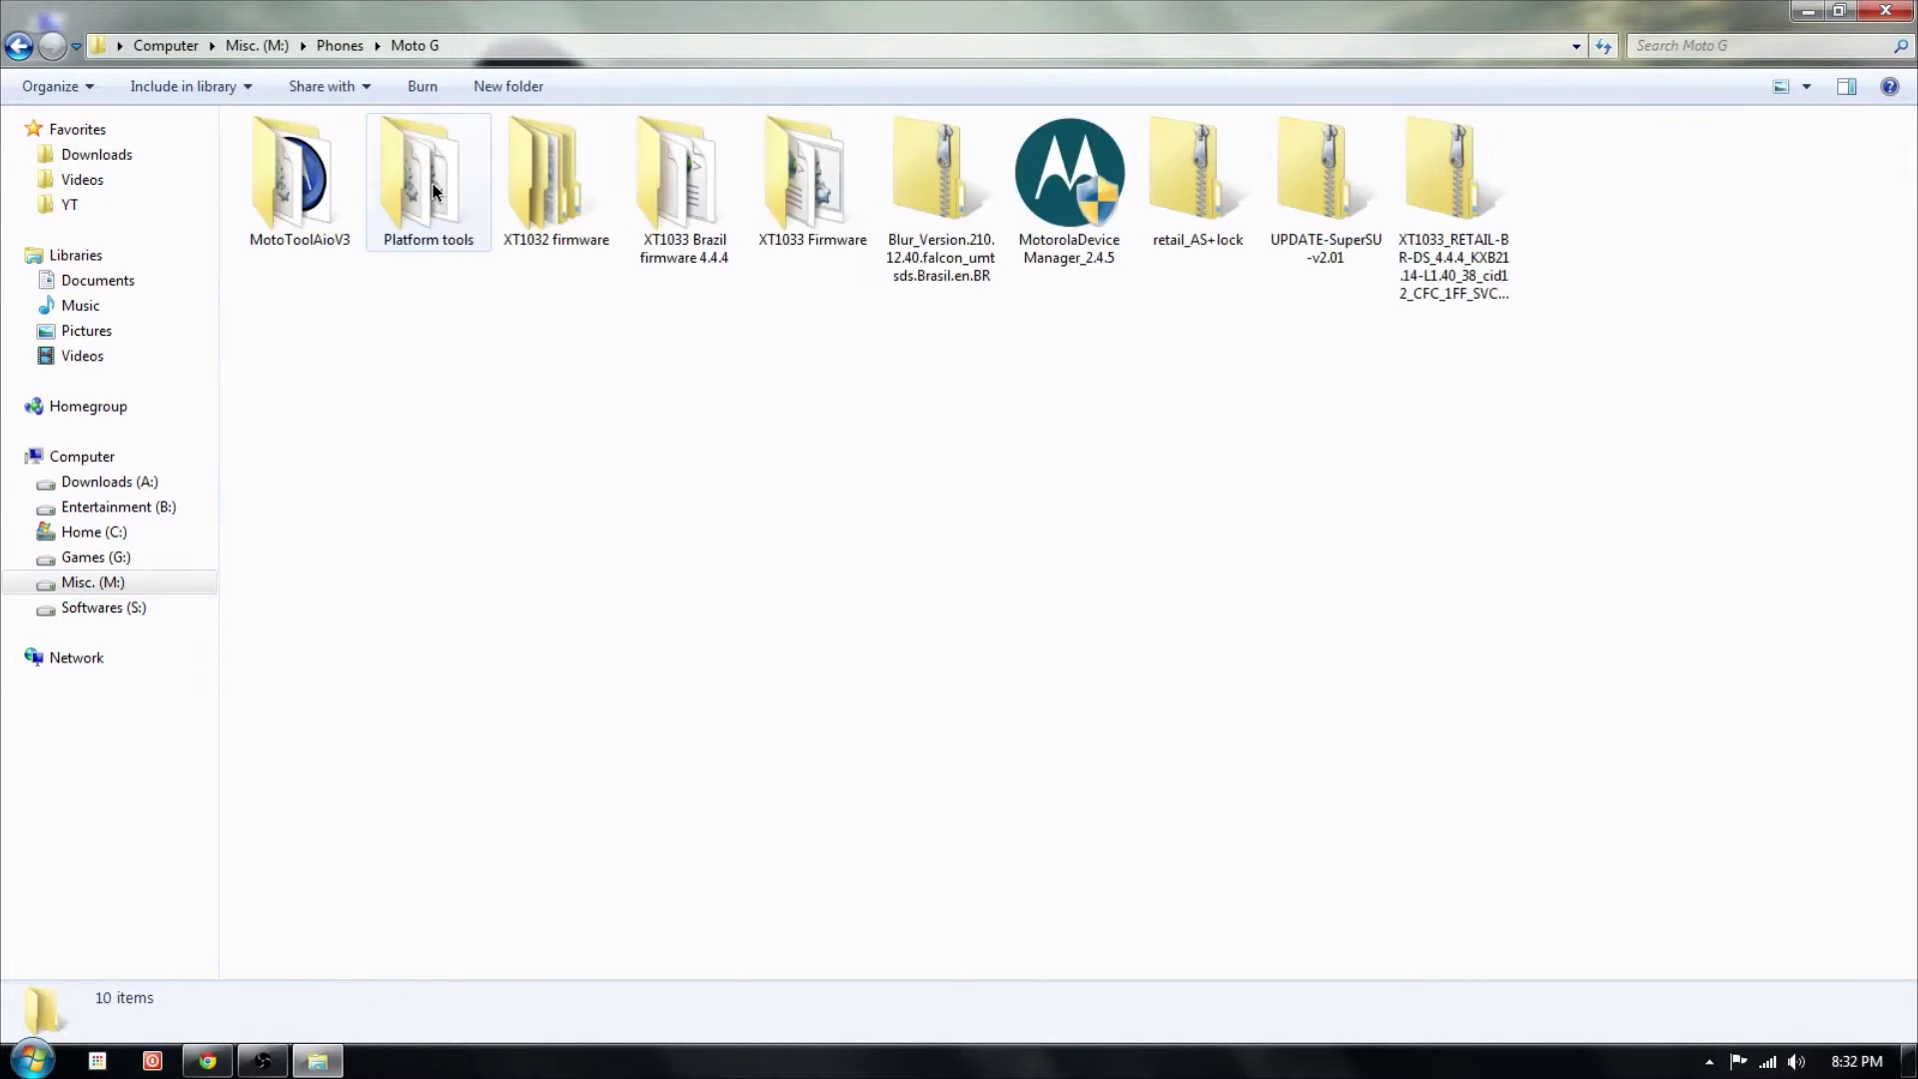
{"action": "left_click", "coordinate": [686, 219]}
{"action": "double_click", "coordinate": [678, 218]}
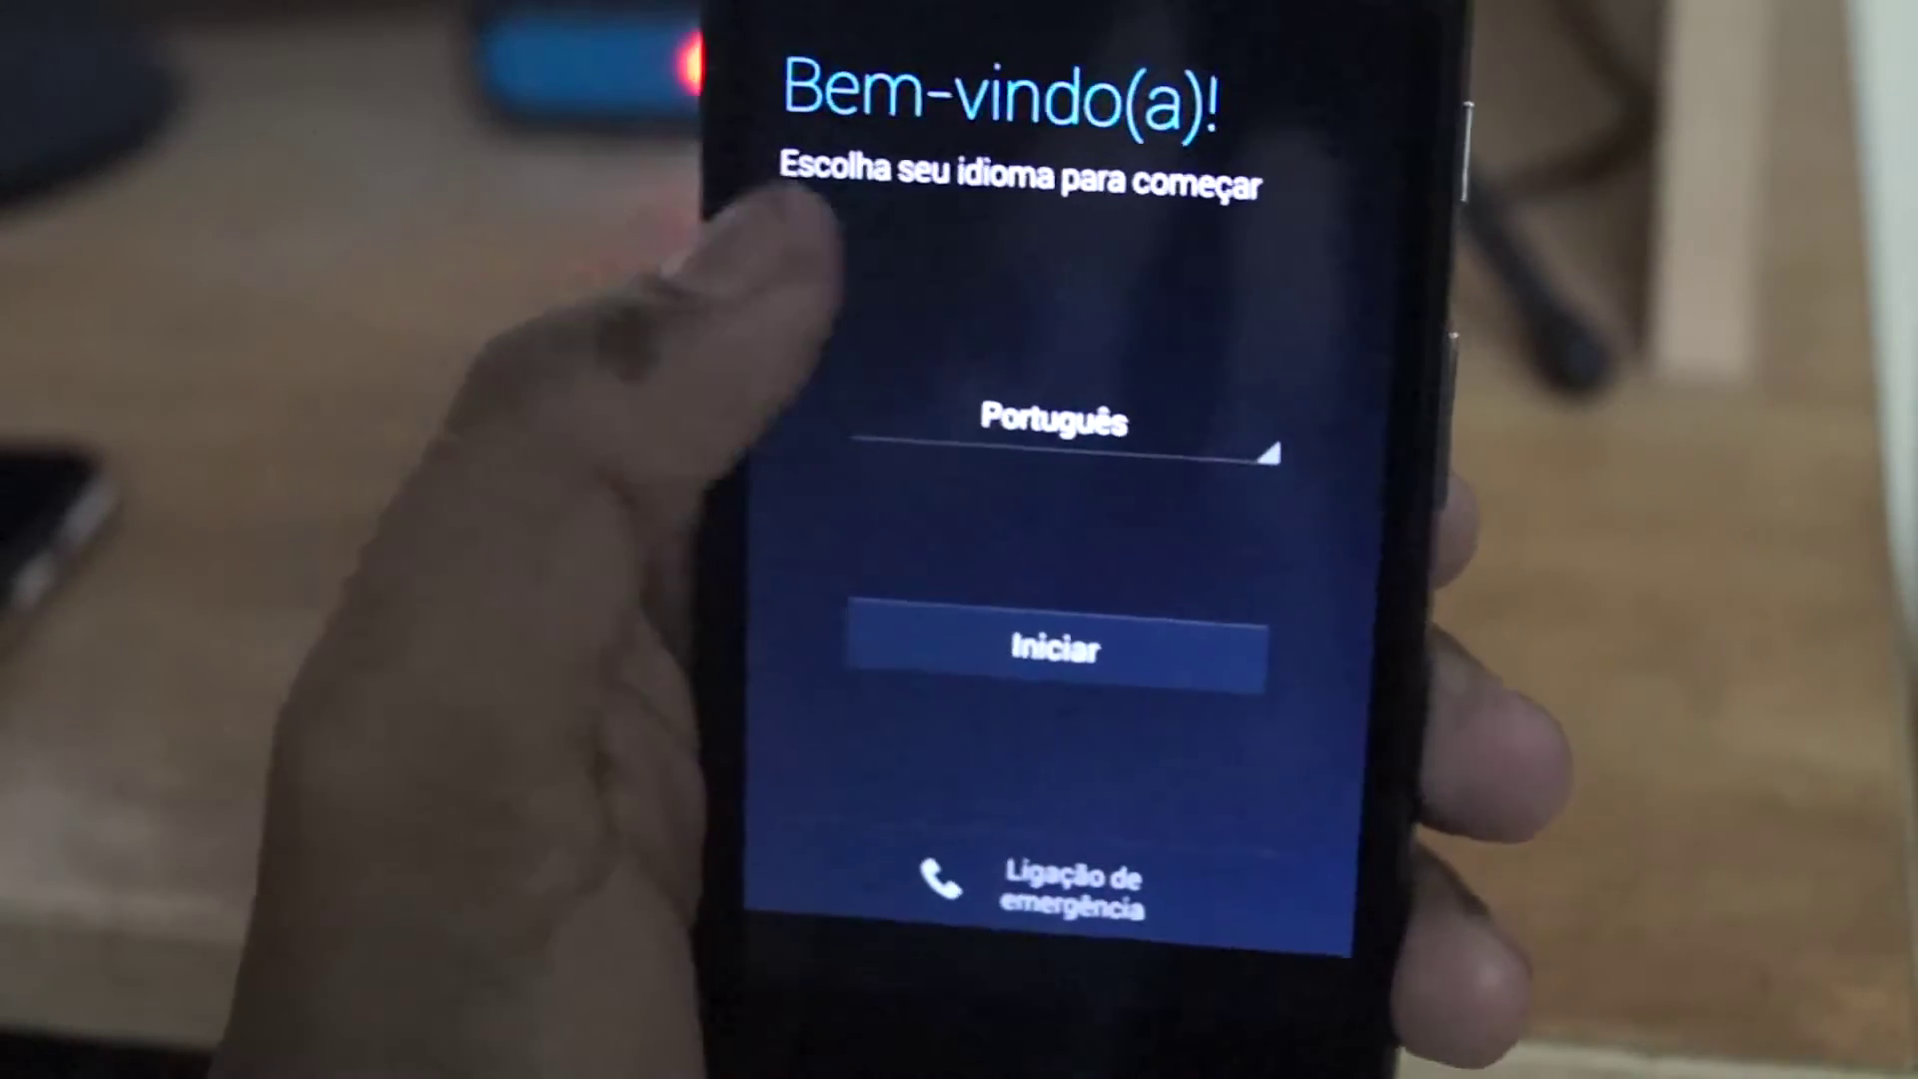
- Set the phone's setup language to English (India), then return to the computer's drives
{"action": "left_click", "coordinate": [1024, 395]}
{"action": "left_click_drag", "start_coordinate": [904, 709], "coordinate": [905, 525]}
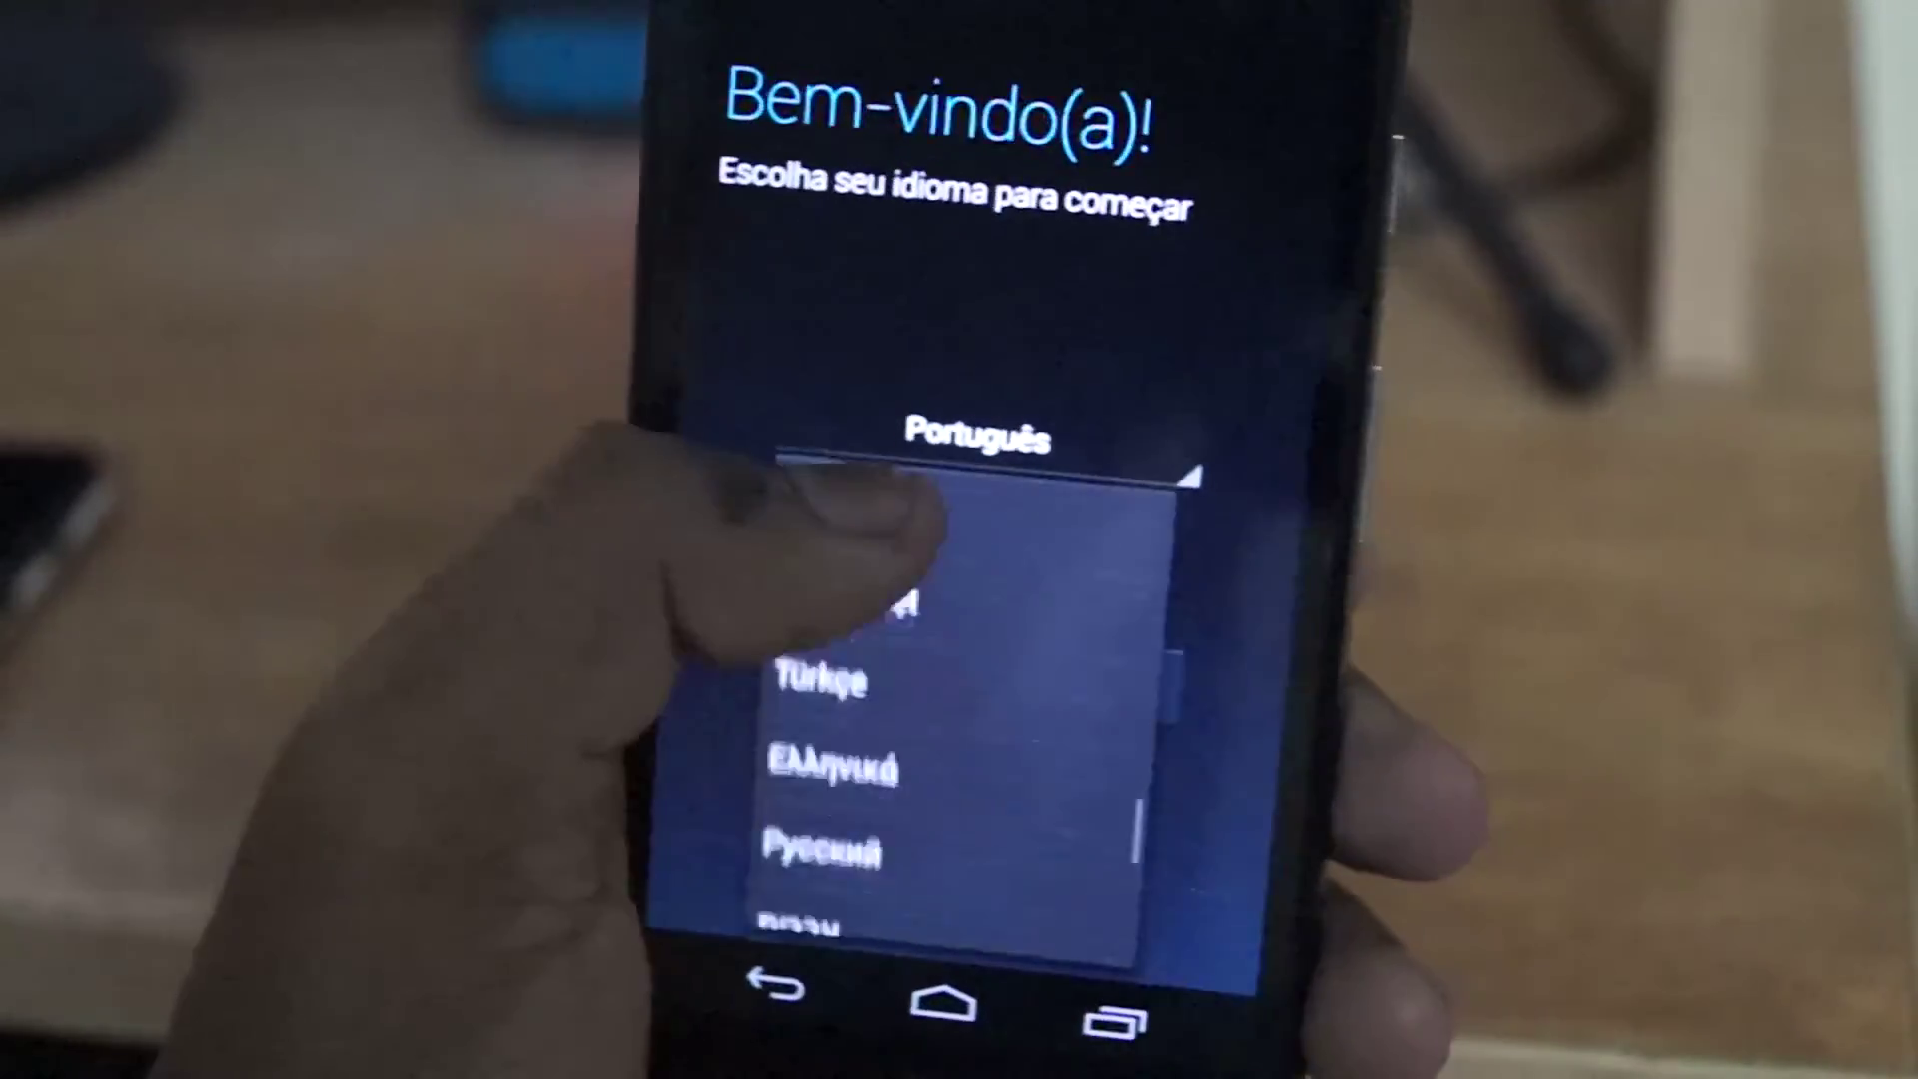
{"action": "left_click_drag", "start_coordinate": [919, 600], "coordinate": [839, 689]}
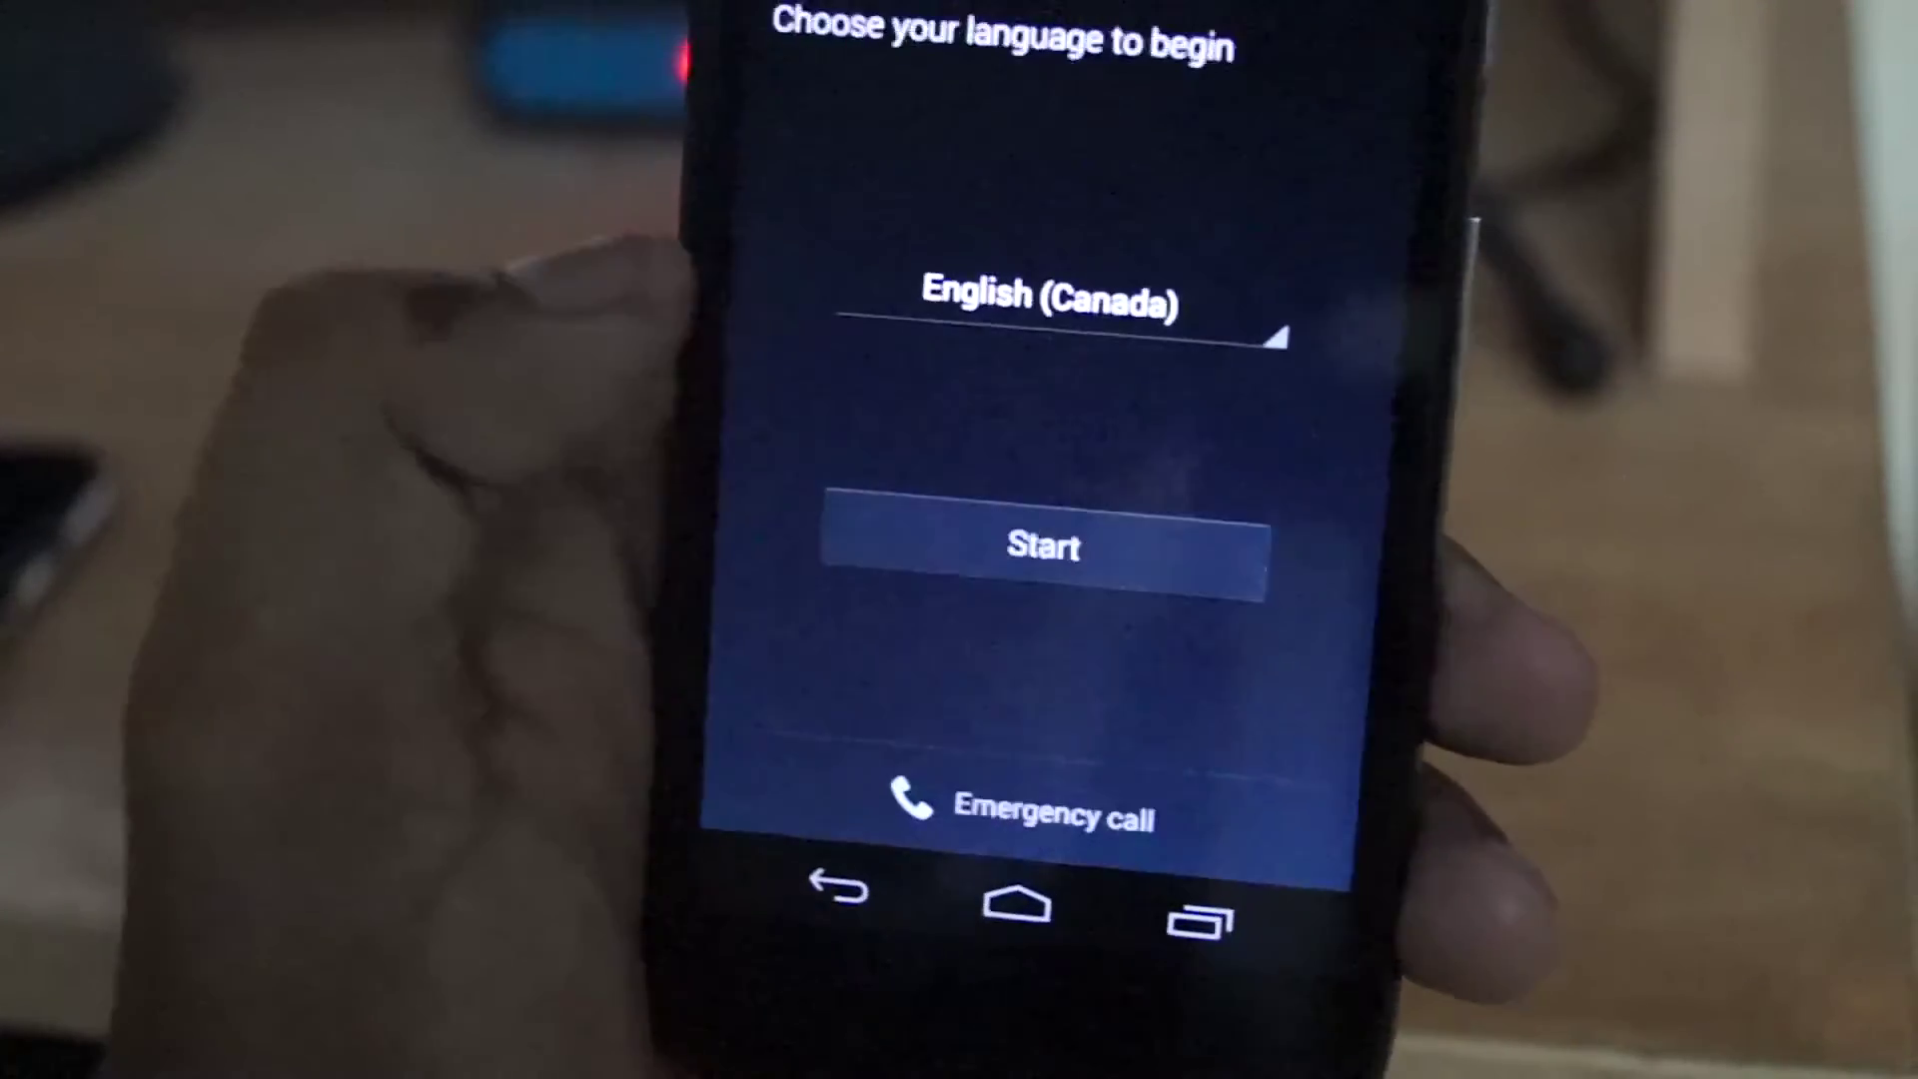
{"action": "left_click", "coordinate": [878, 496]}
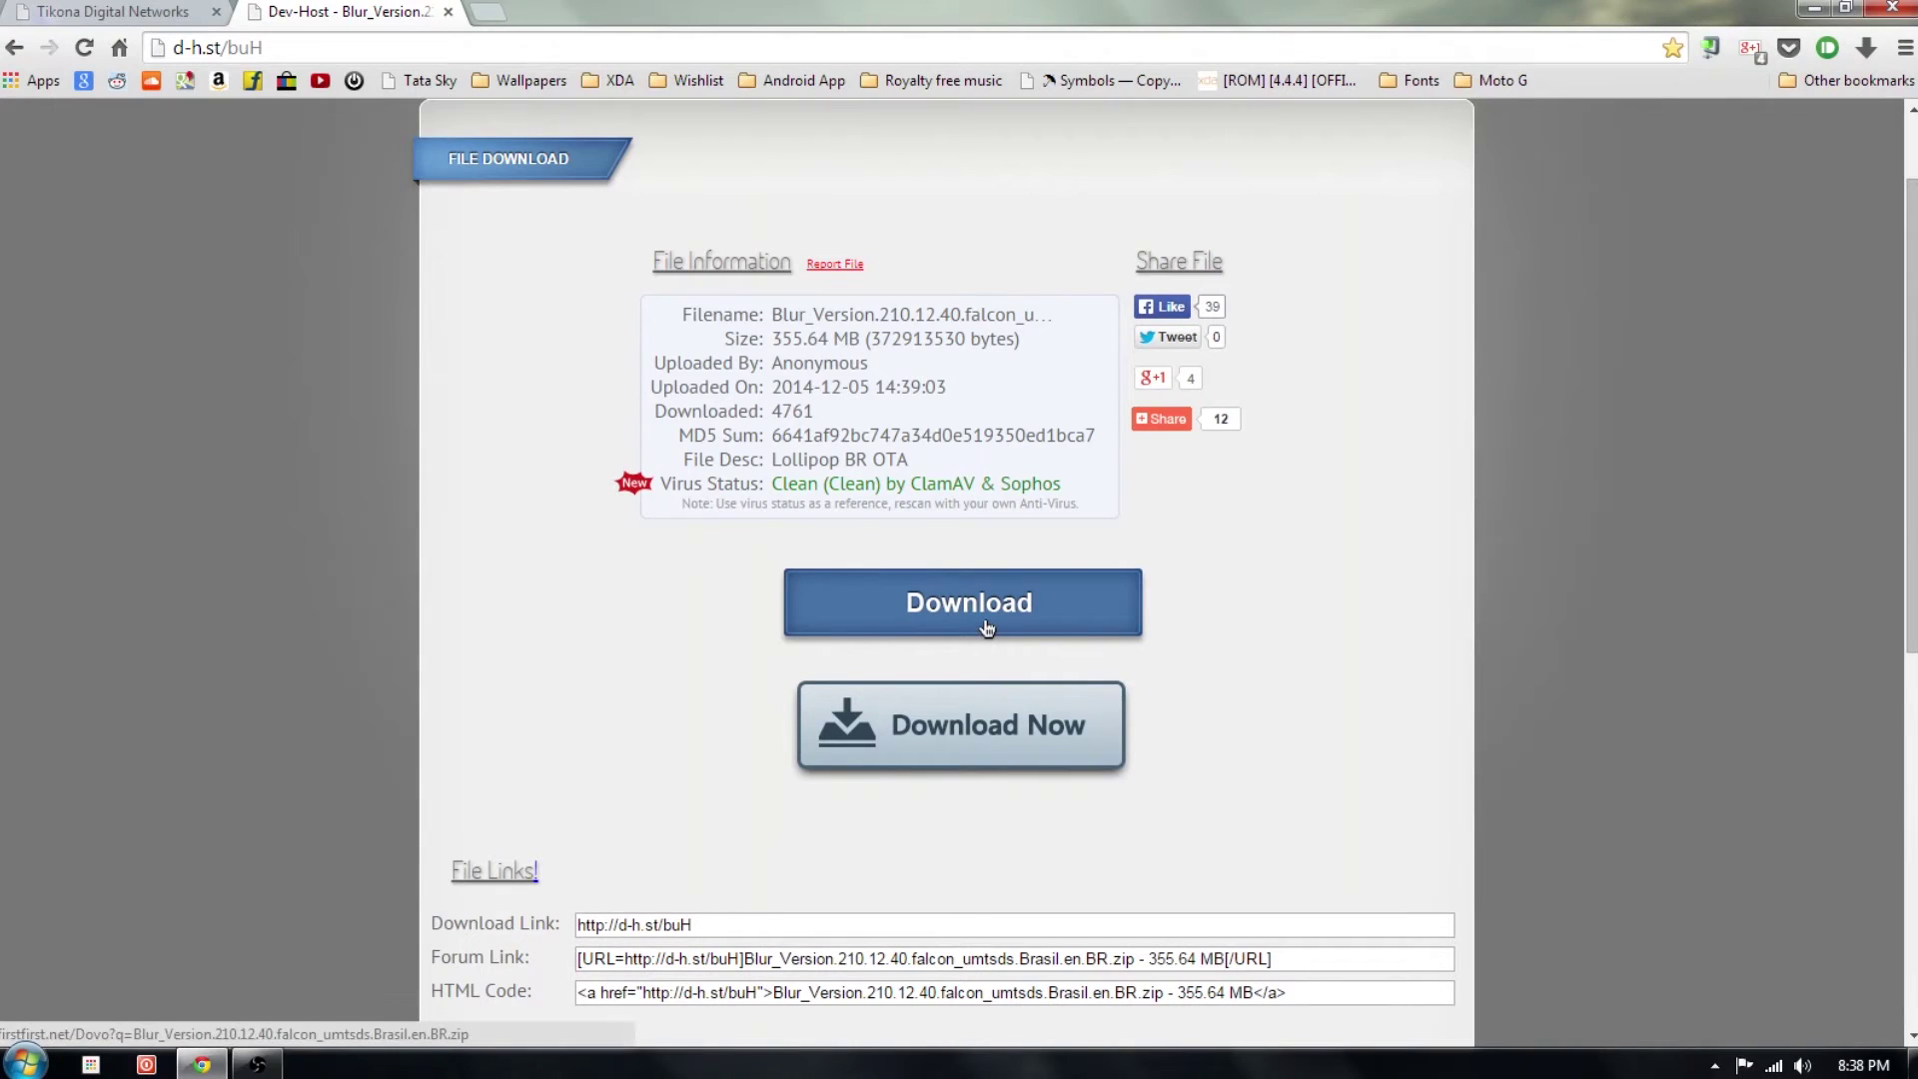
{"action": "left_click", "coordinate": [1816, 10]}
{"action": "double_click", "coordinate": [40, 35]}
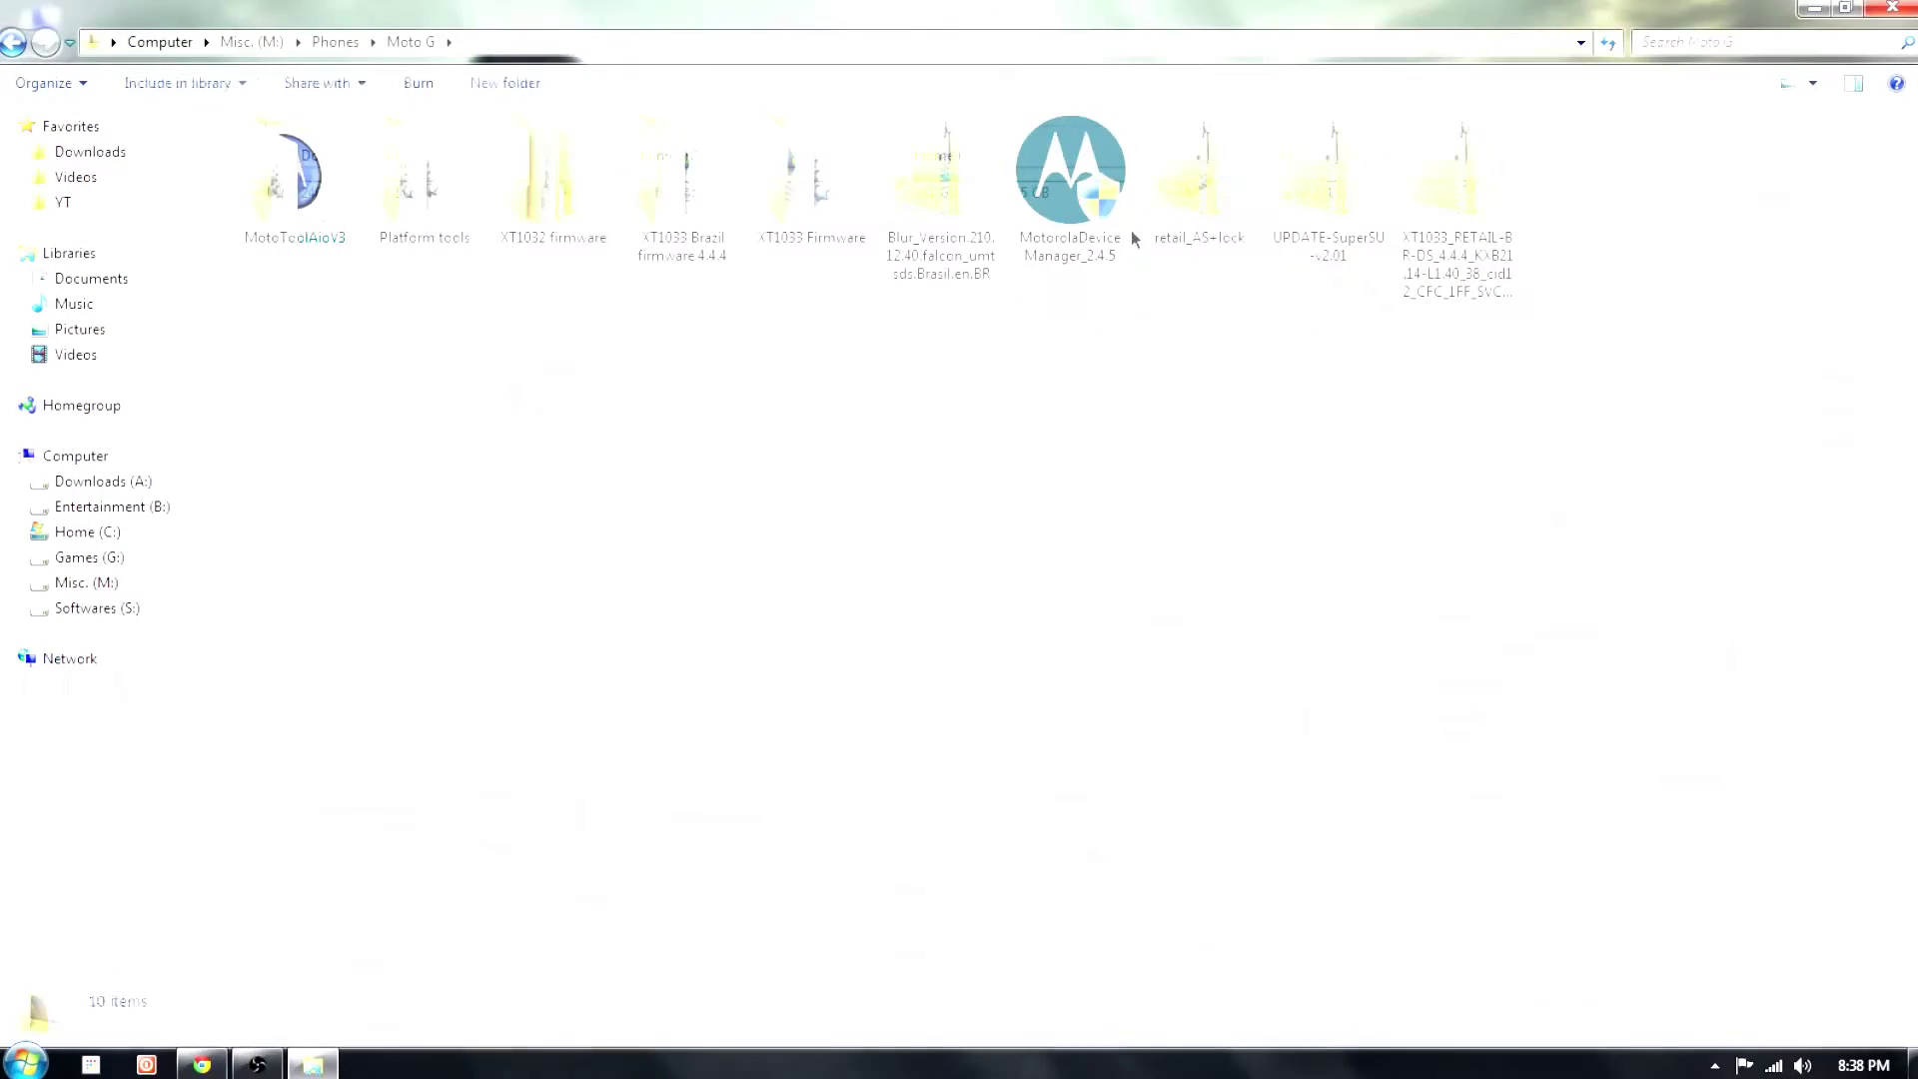
- Copy the Blur_Version.210.12.40.falcon_umtsds.Brasil.en.BR zip into the XT1033's Internal storage
{"action": "left_click", "coordinate": [920, 220]}
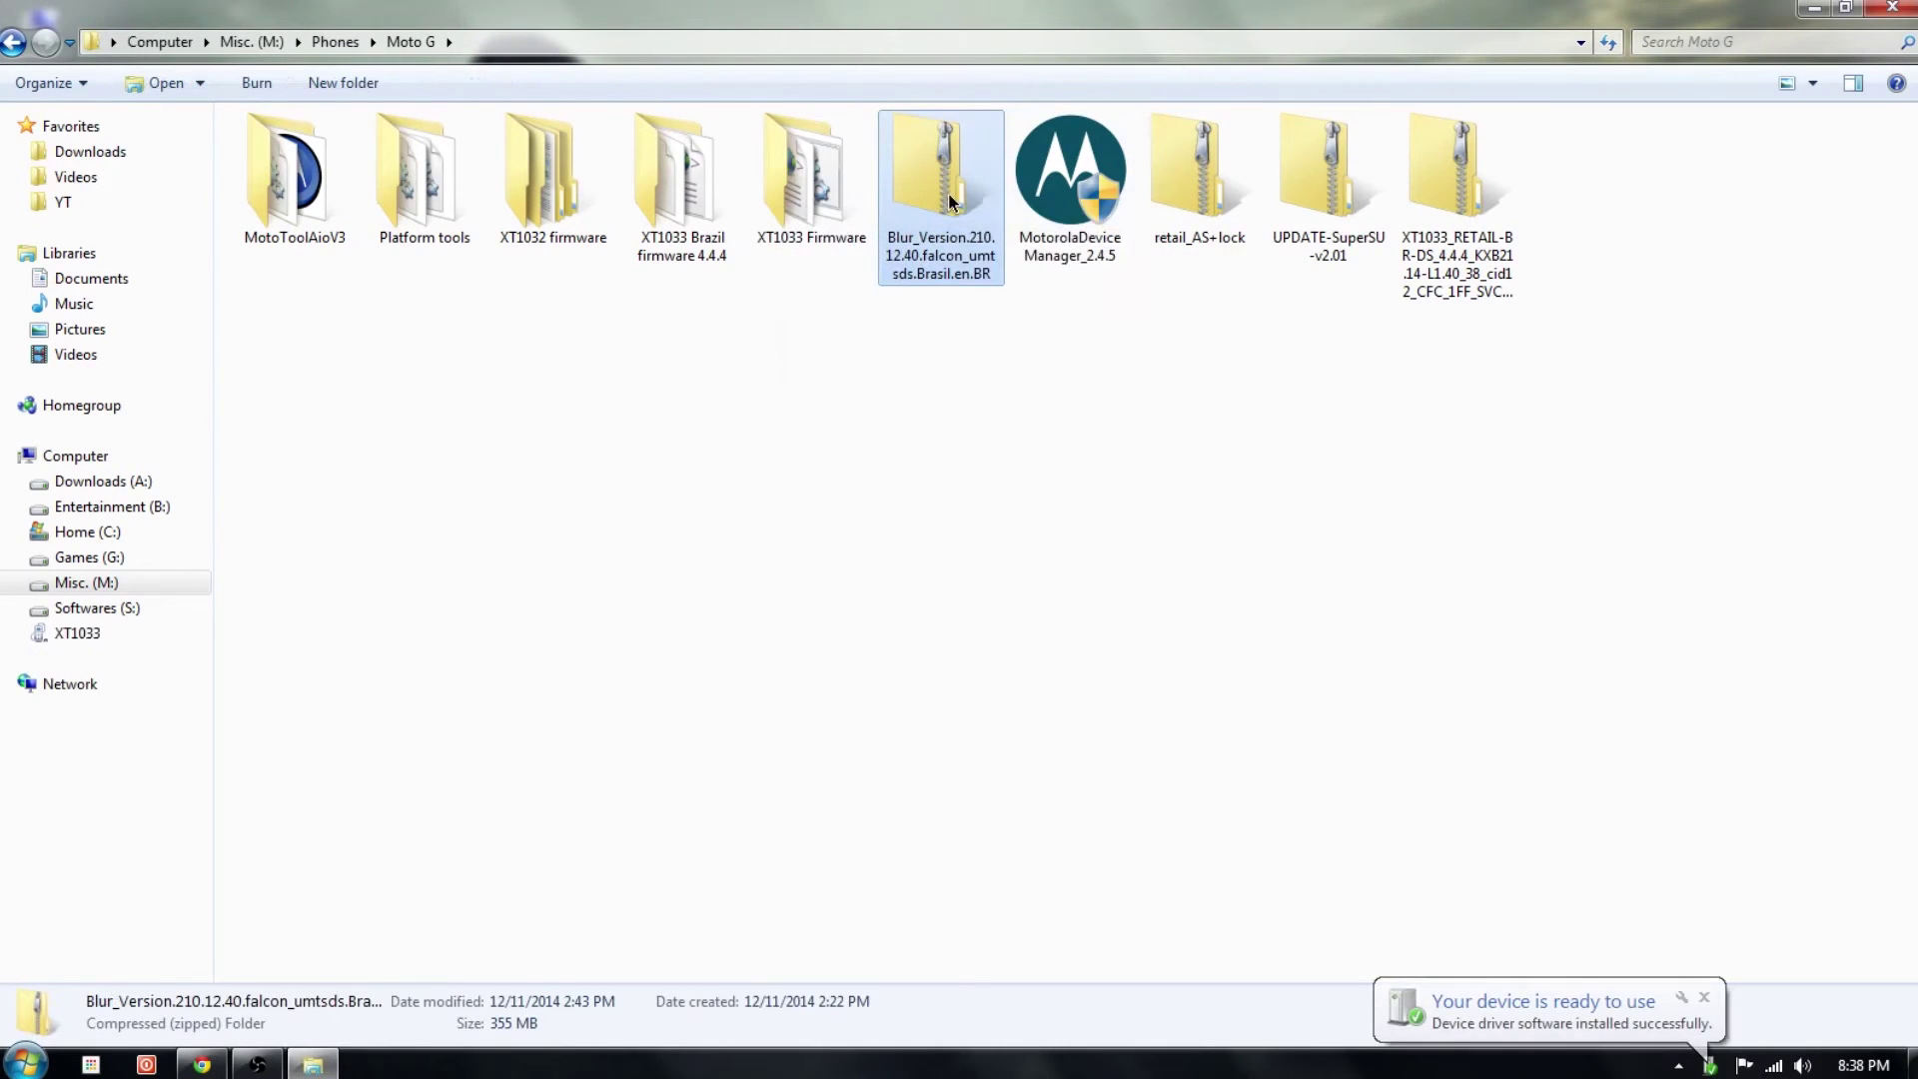
{"action": "right_click", "coordinate": [950, 199]}
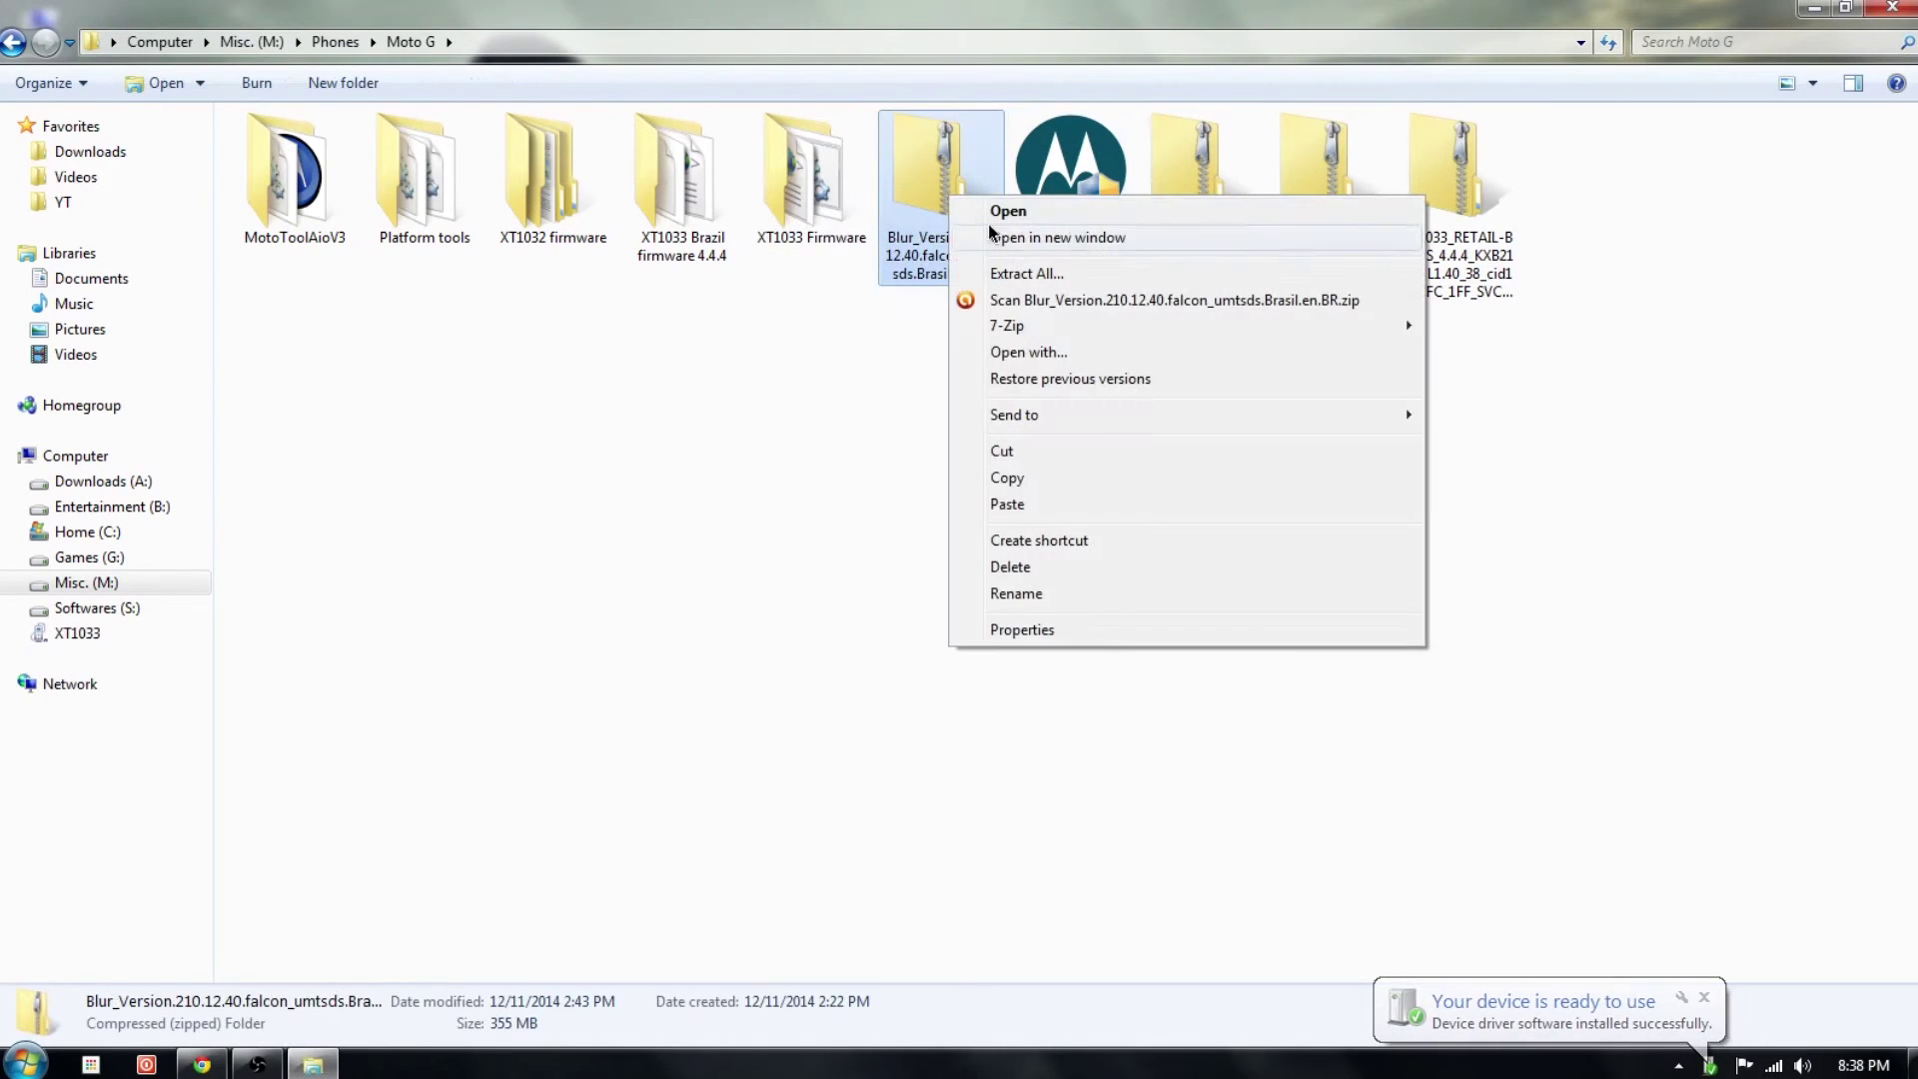
{"action": "left_click", "coordinate": [1061, 479]}
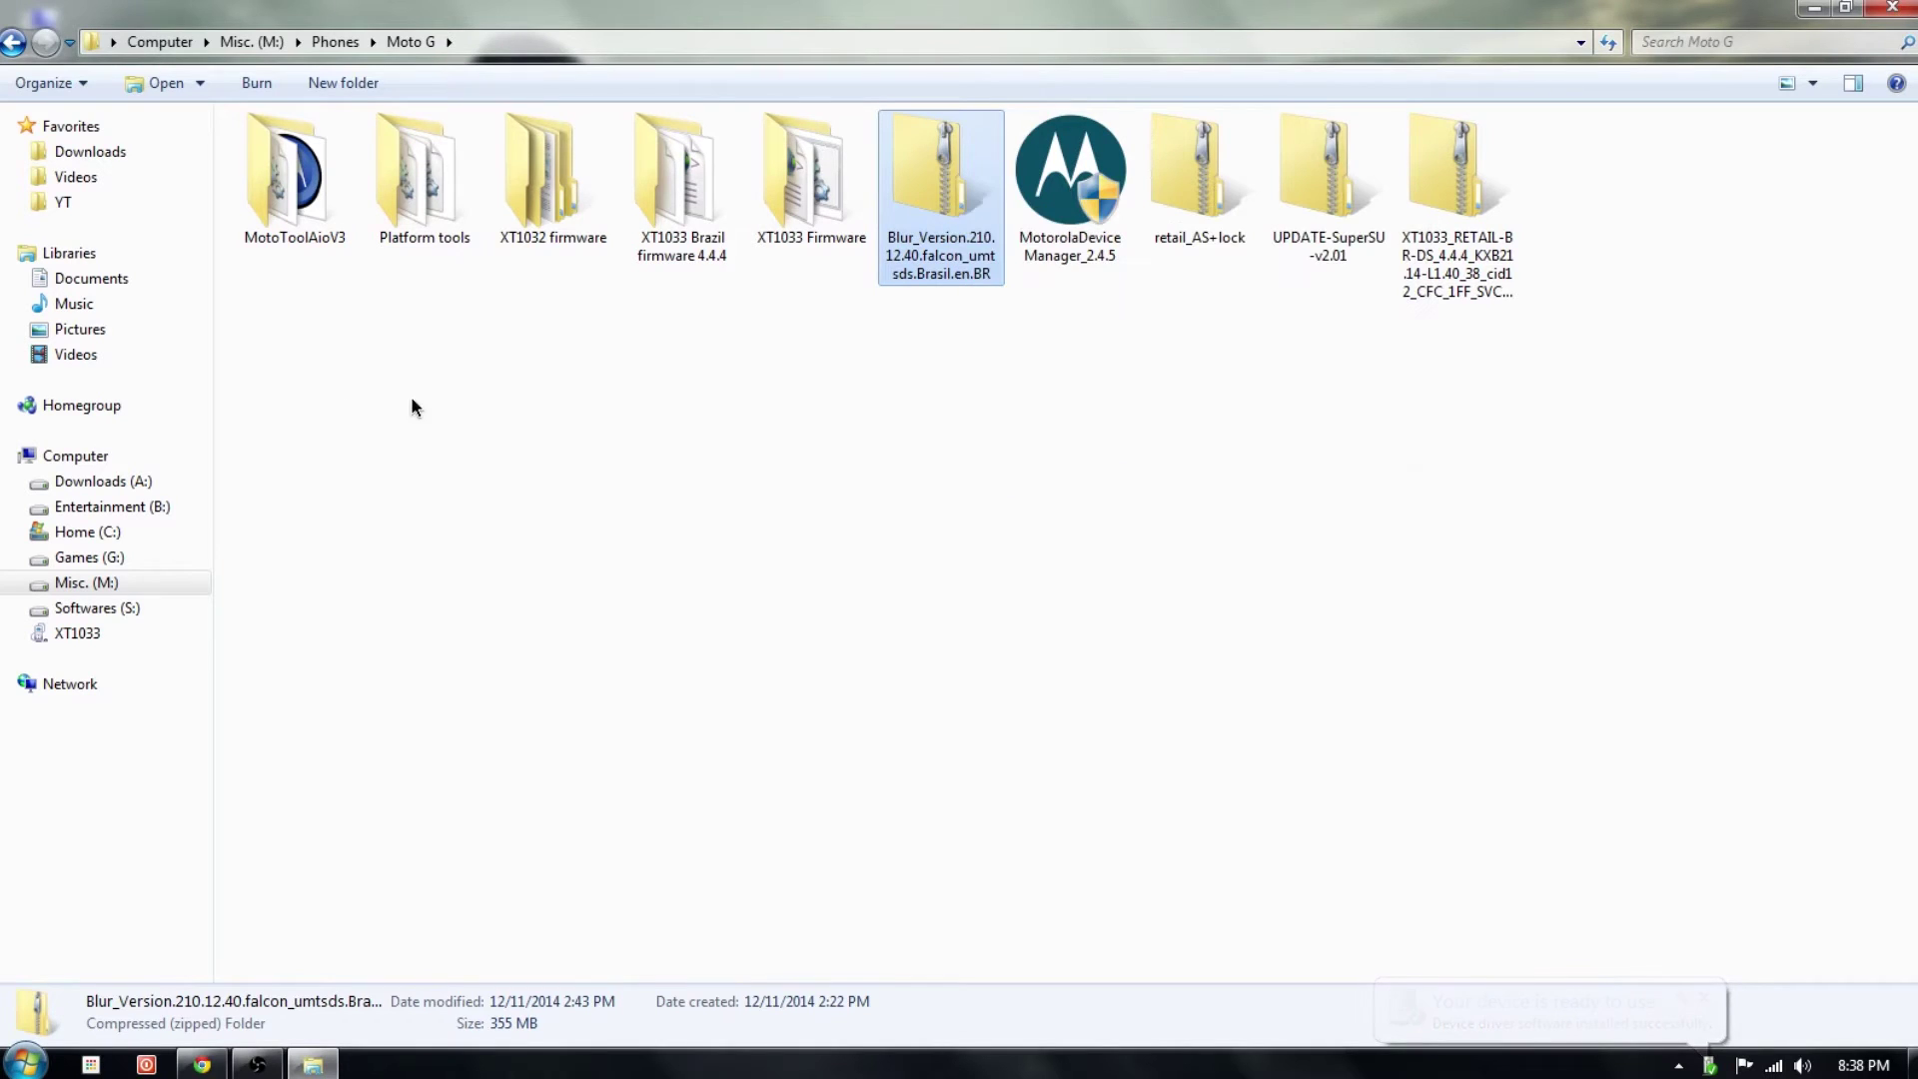
{"action": "left_click", "coordinate": [94, 637]}
{"action": "double_click", "coordinate": [398, 158]}
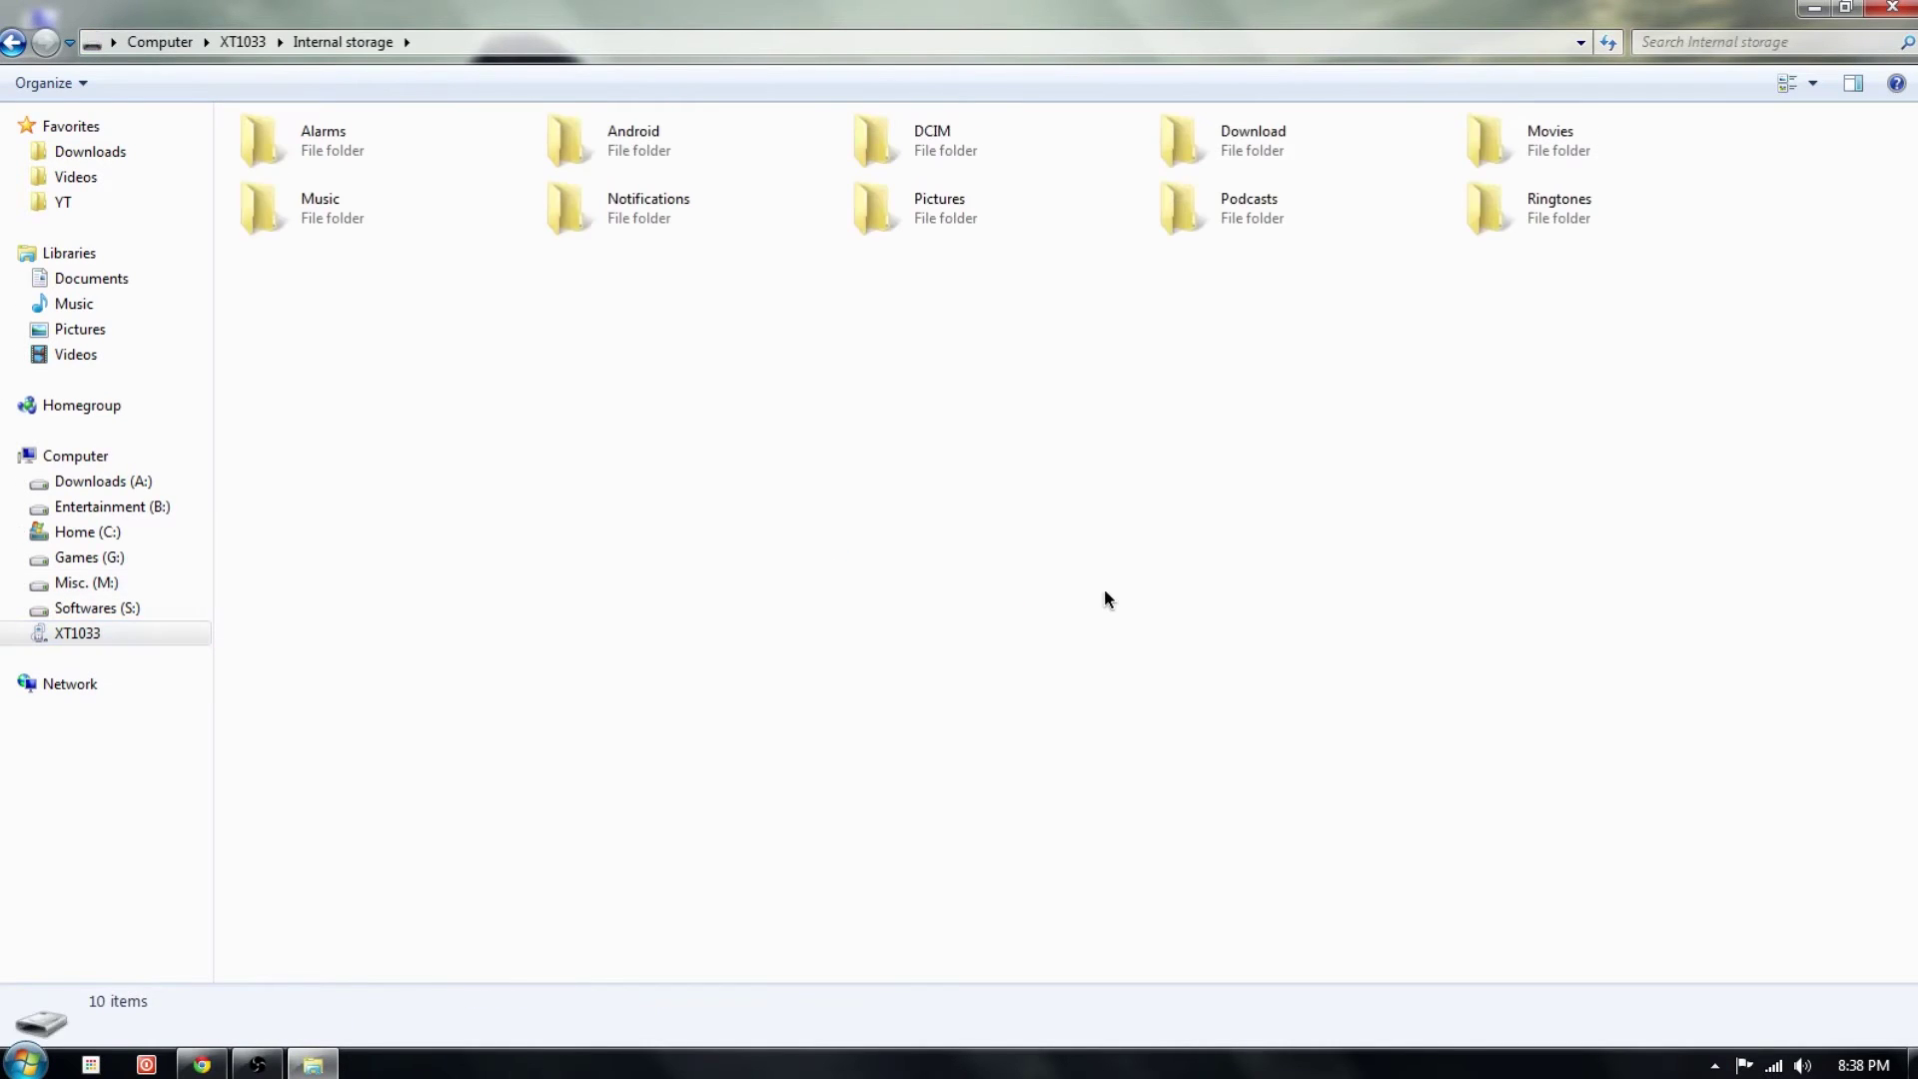
{"action": "right_click", "coordinate": [900, 456]}
{"action": "left_click", "coordinate": [959, 586]}
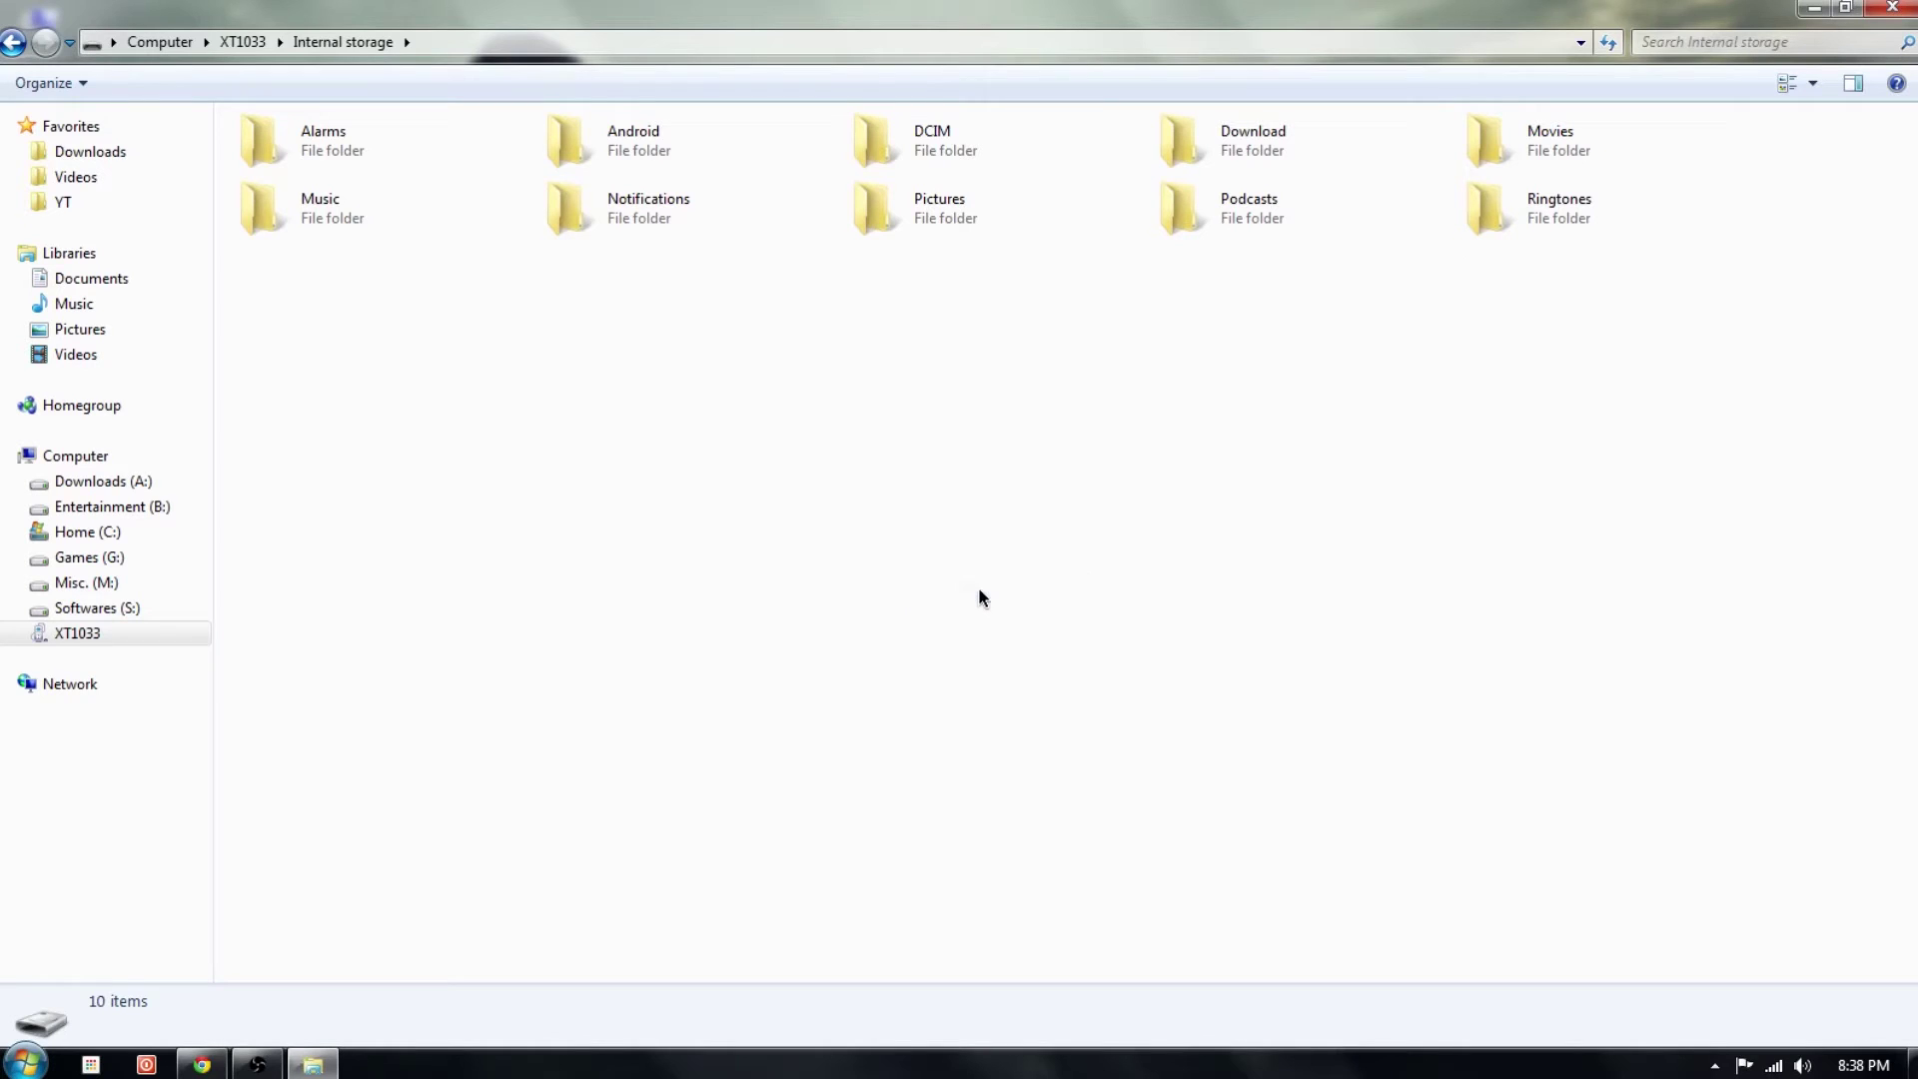